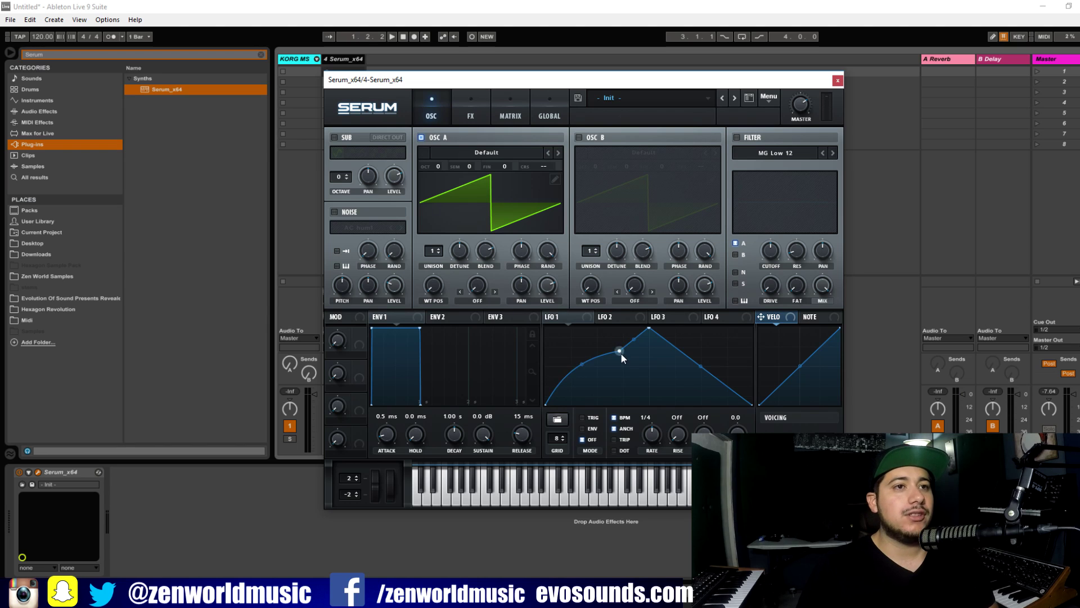
Delete the two curve points shaping the LFO 1 waveform
double_click(620, 352)
double_click(650, 329)
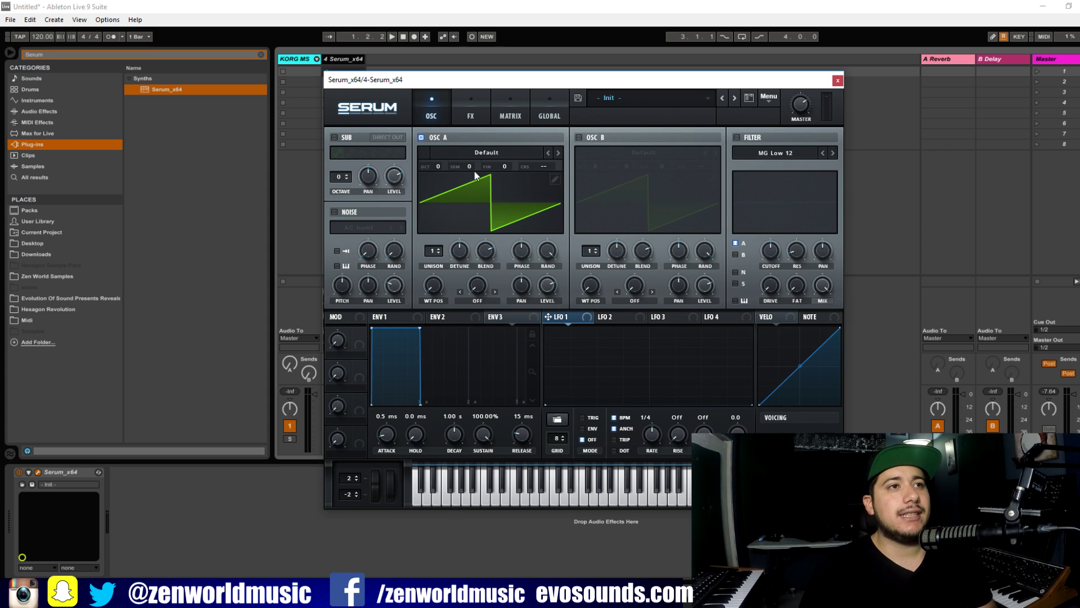
Switch off OSC A and enable the noise oscillator with one-shot playback and keyboard pitch tracking
click(427, 137)
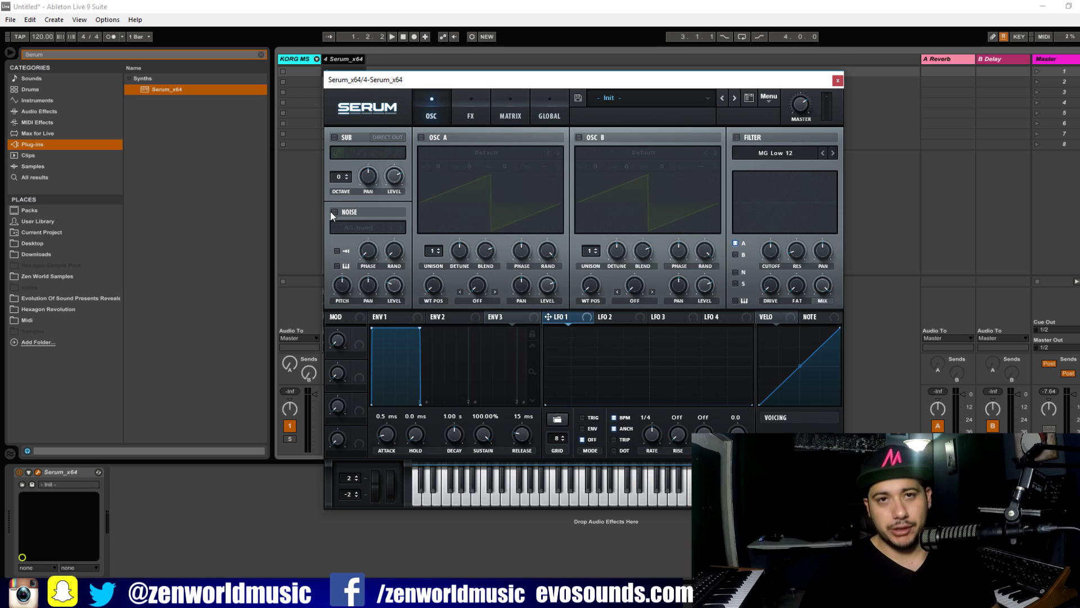
click(335, 212)
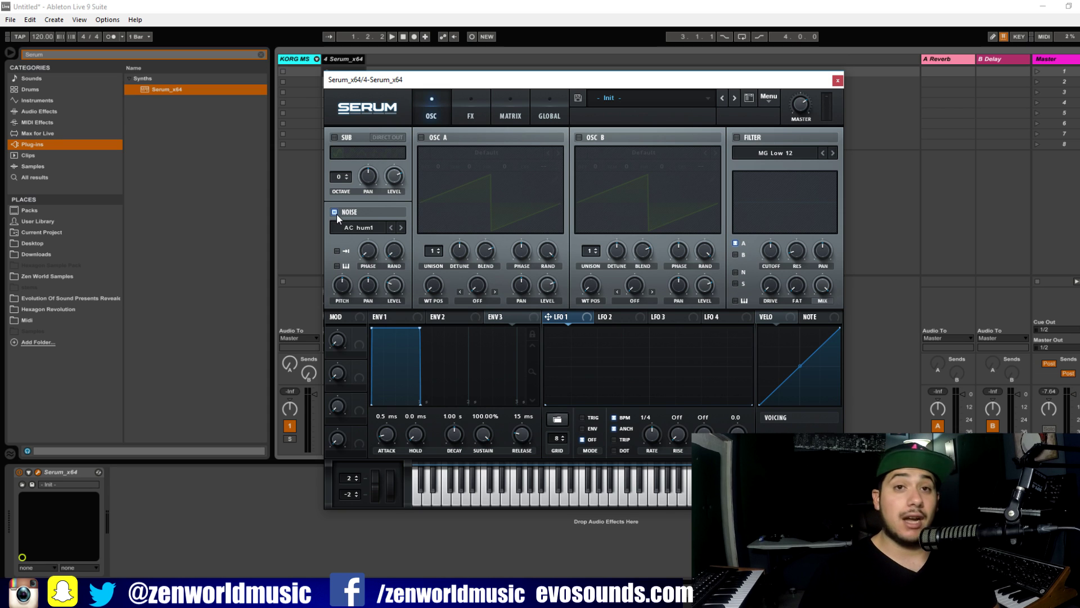
click(367, 228)
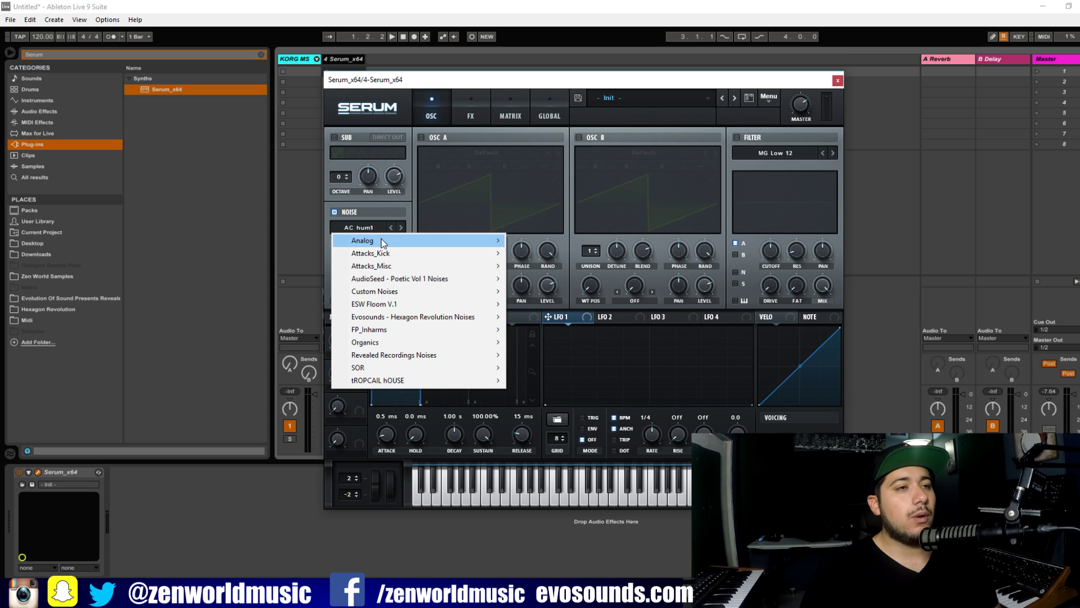
click(392, 200)
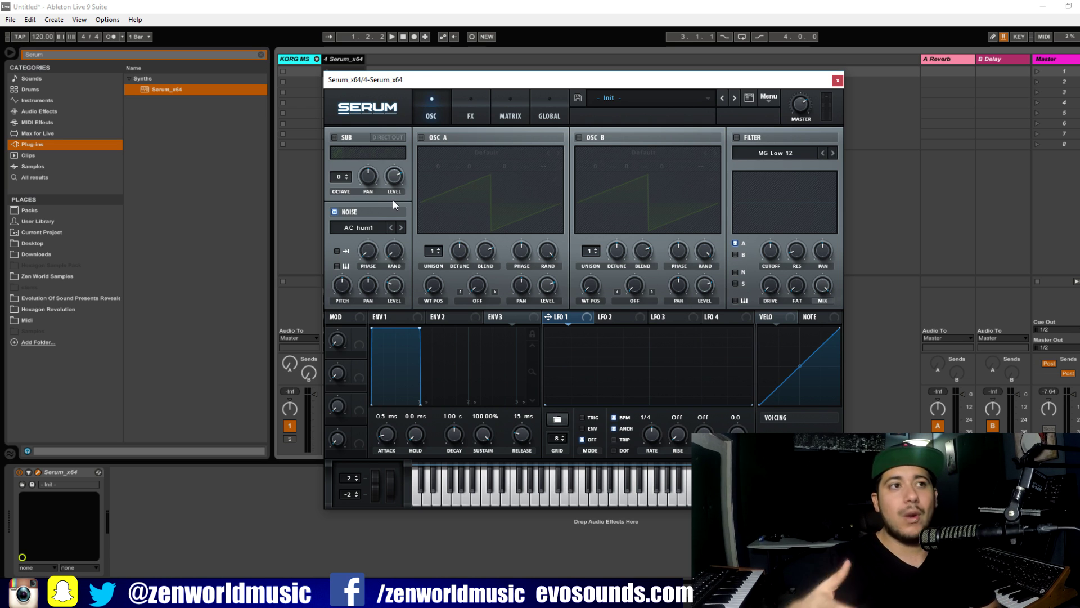
click(337, 251)
click(337, 266)
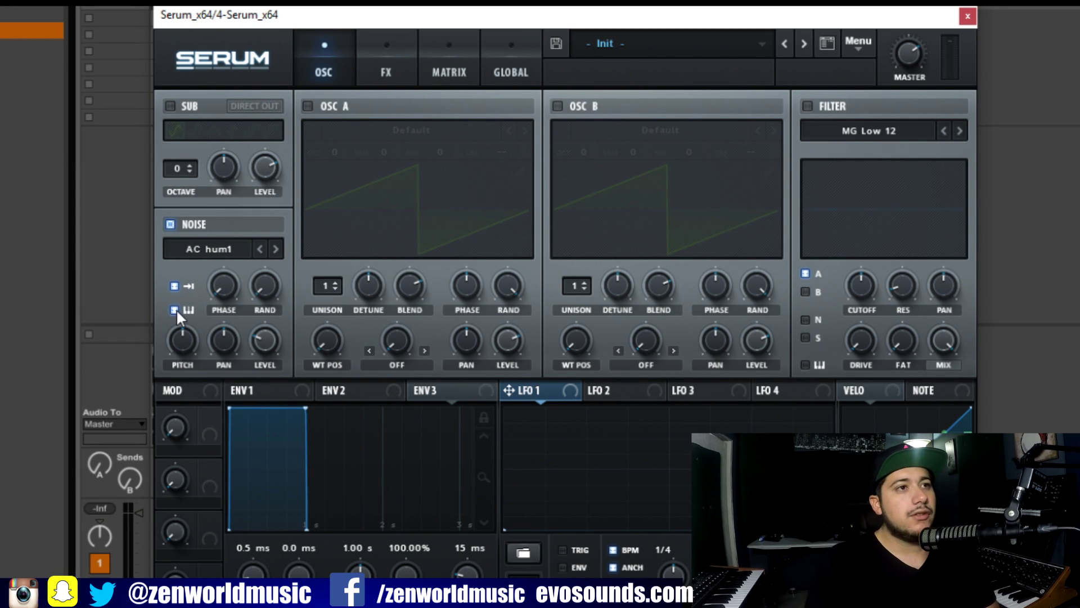
Load the Electric Bubbles noise from the SOR folder and raise the noise level to maximum
click(214, 249)
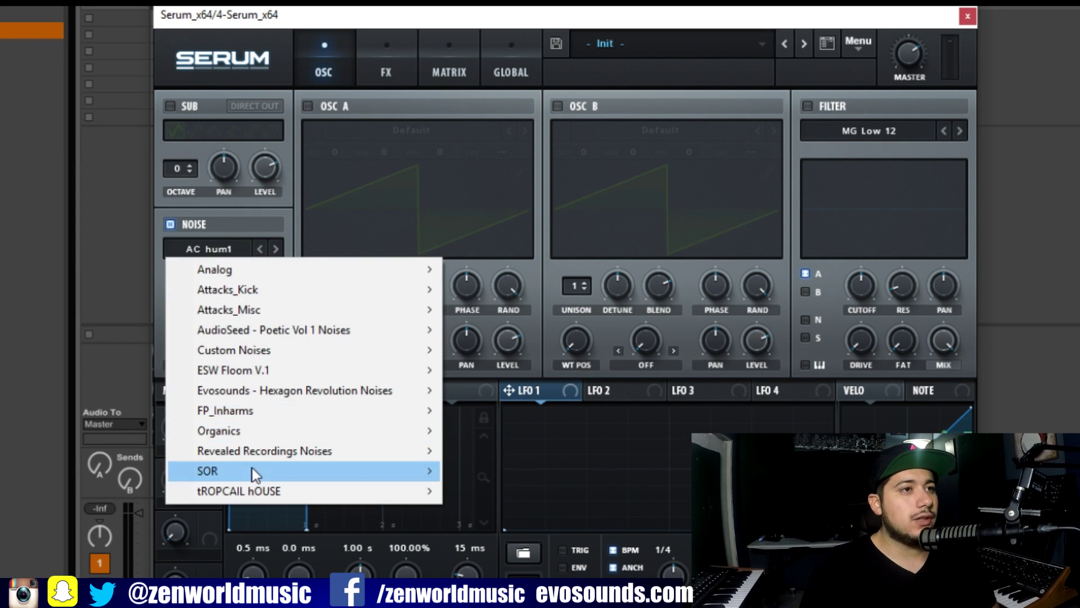
mouse_move(252, 469)
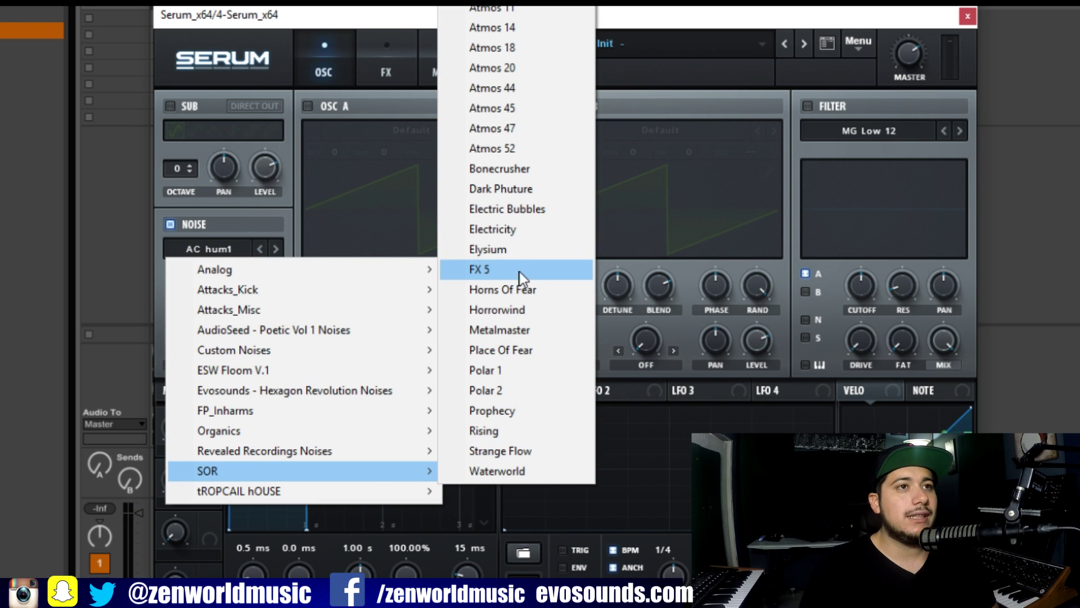
click(531, 1)
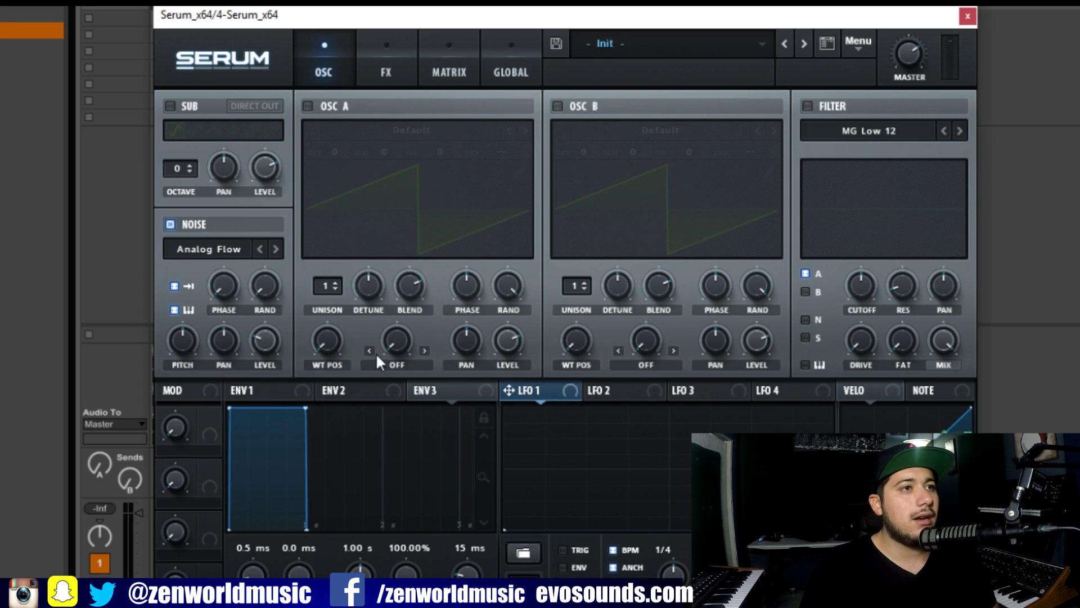
drag(251, 324, 267, 316)
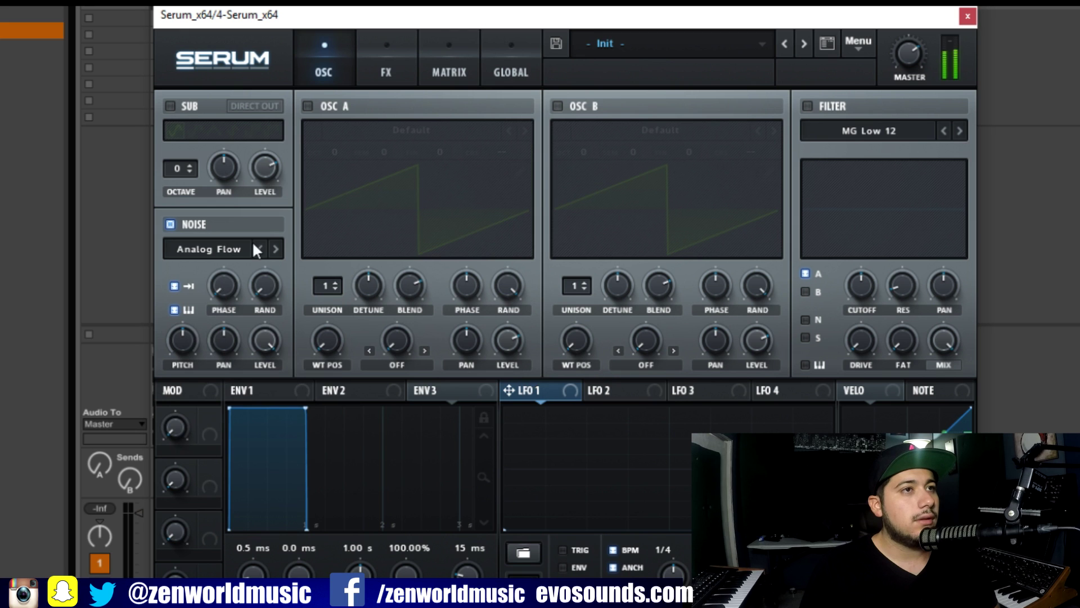
click(275, 249)
click(276, 249)
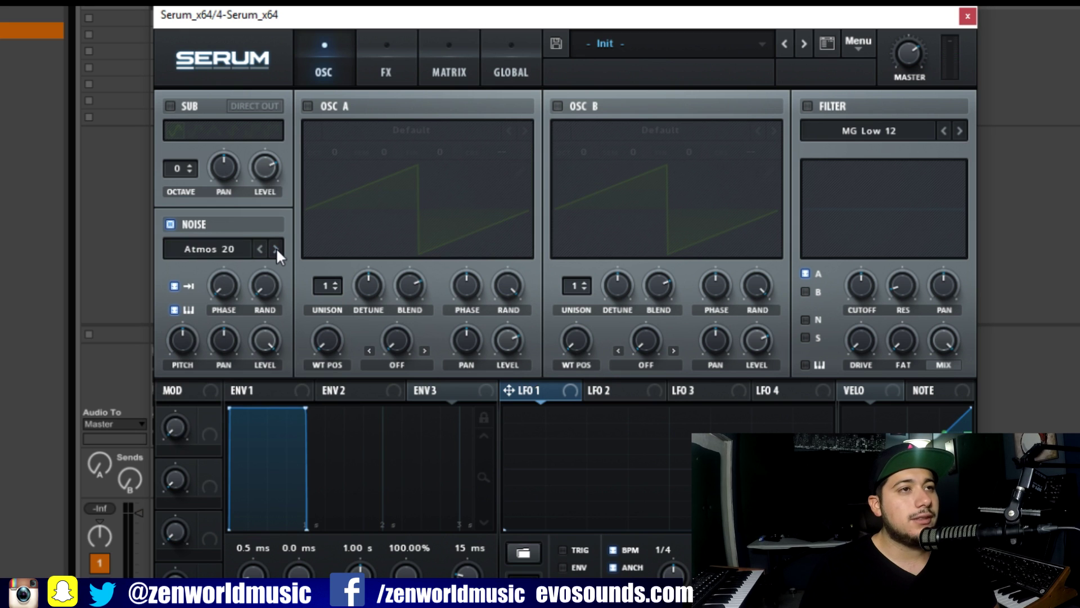
click(275, 249)
click(275, 249)
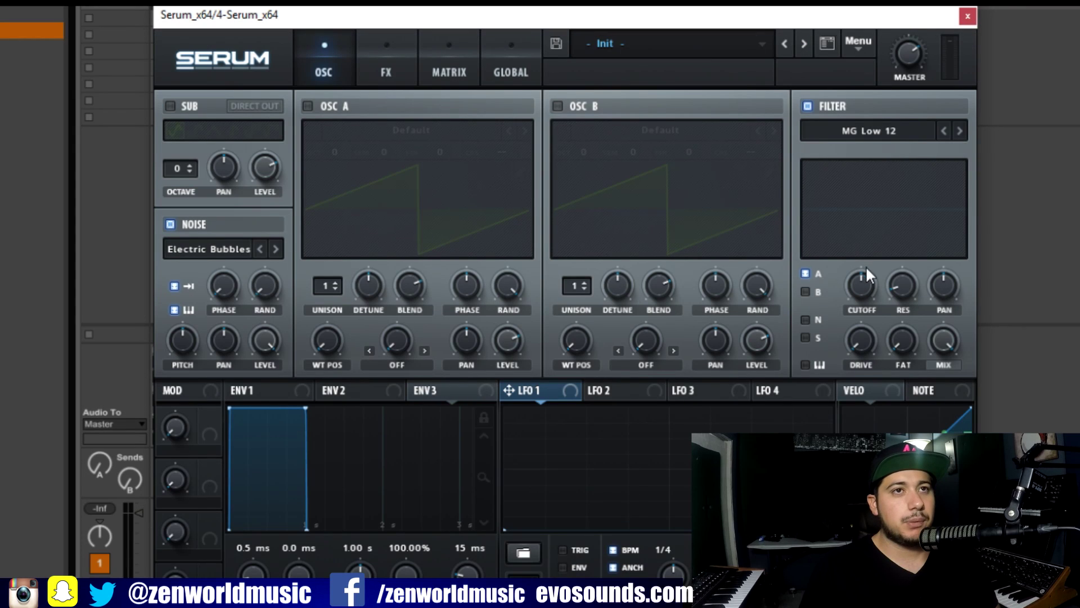
Route the noise and sub oscillators through the MG Low 12 filter and raise its cutoff and drive
click(805, 320)
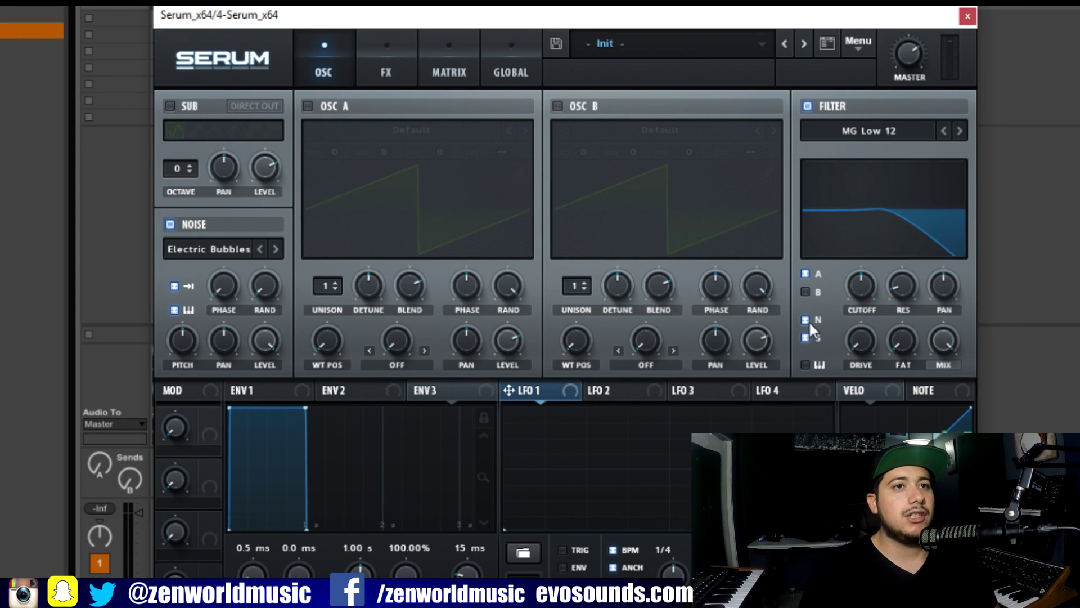
drag(857, 299, 873, 269)
drag(864, 348, 912, 278)
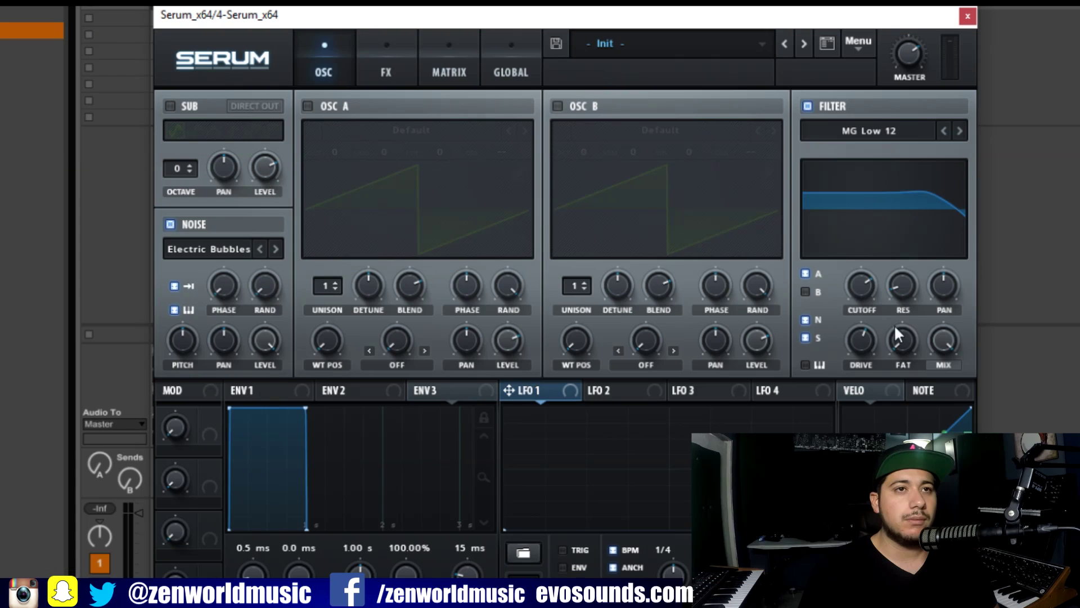
drag(865, 344, 836, 365)
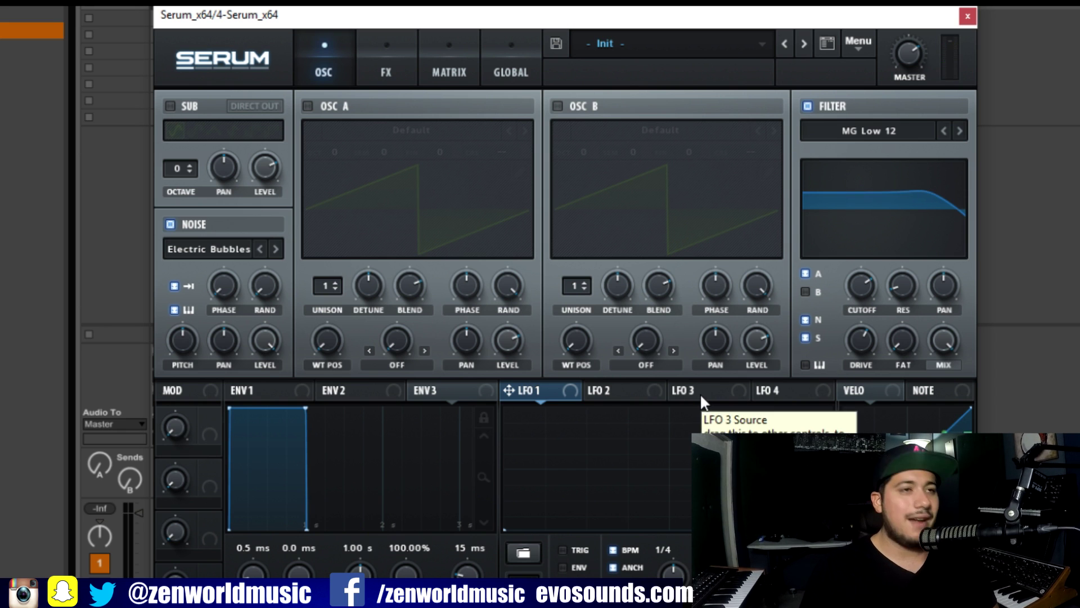
Enable the Hyper/Dimension effect, raise the Hyper mix, reduce the Dimension size and raise the Dimension mix to about halfway
click(386, 62)
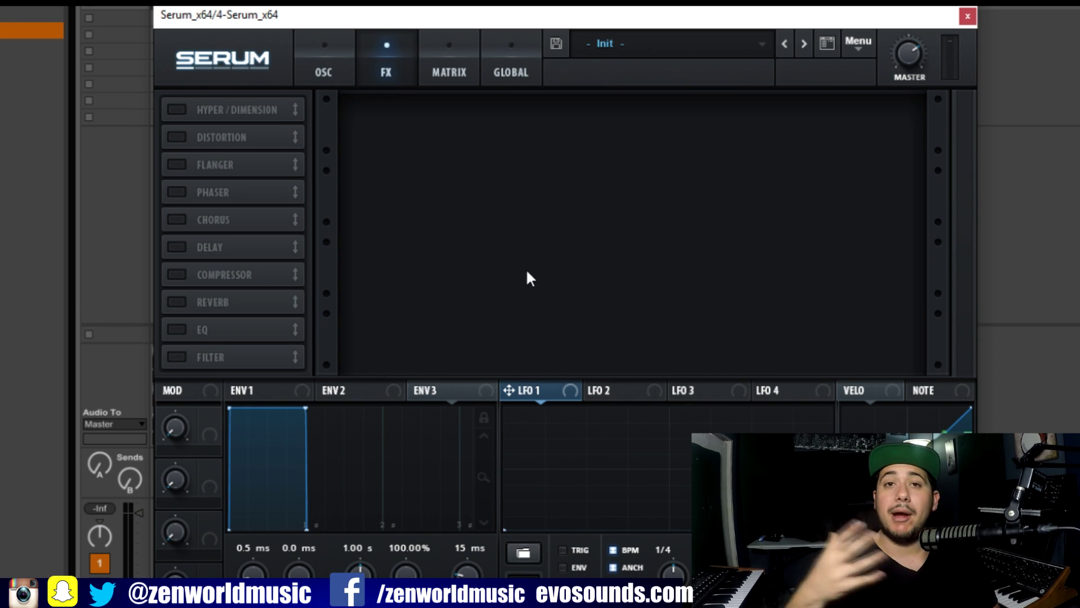
click(177, 110)
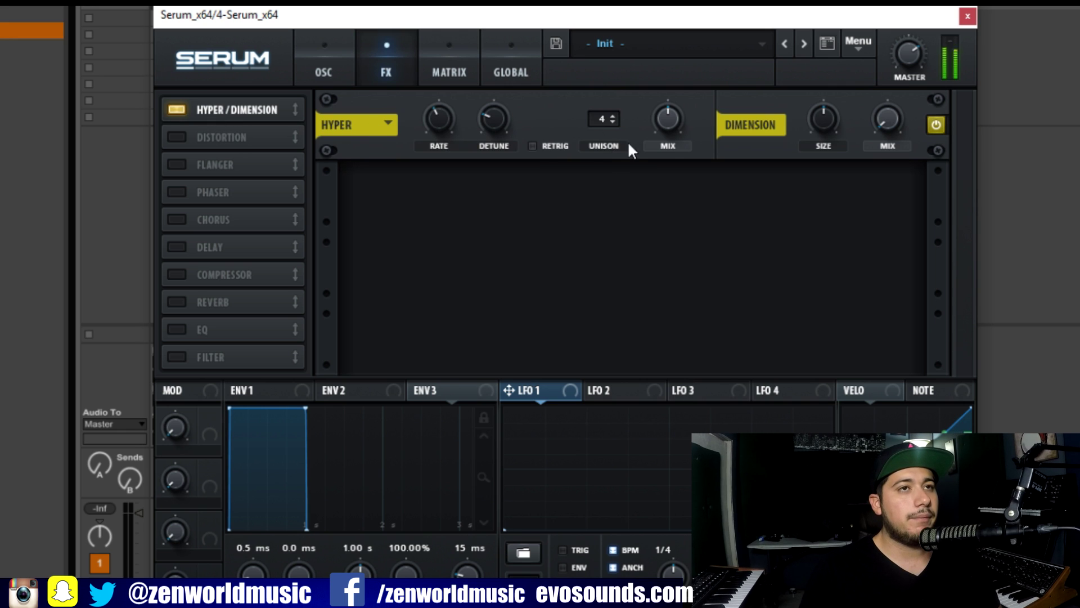
drag(668, 130, 674, 124)
drag(826, 120, 800, 151)
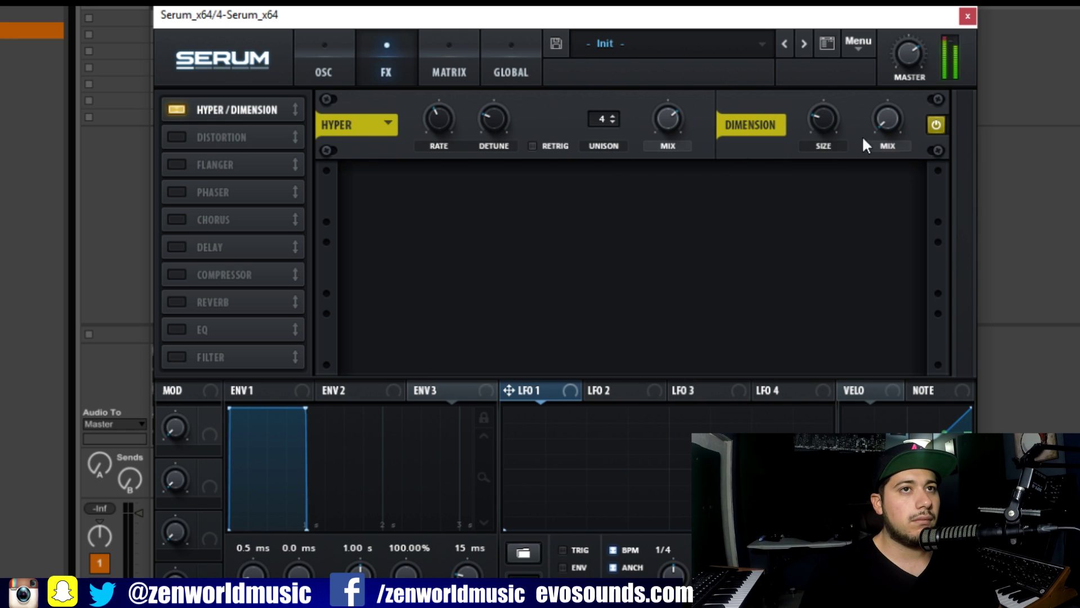
drag(888, 120, 921, 53)
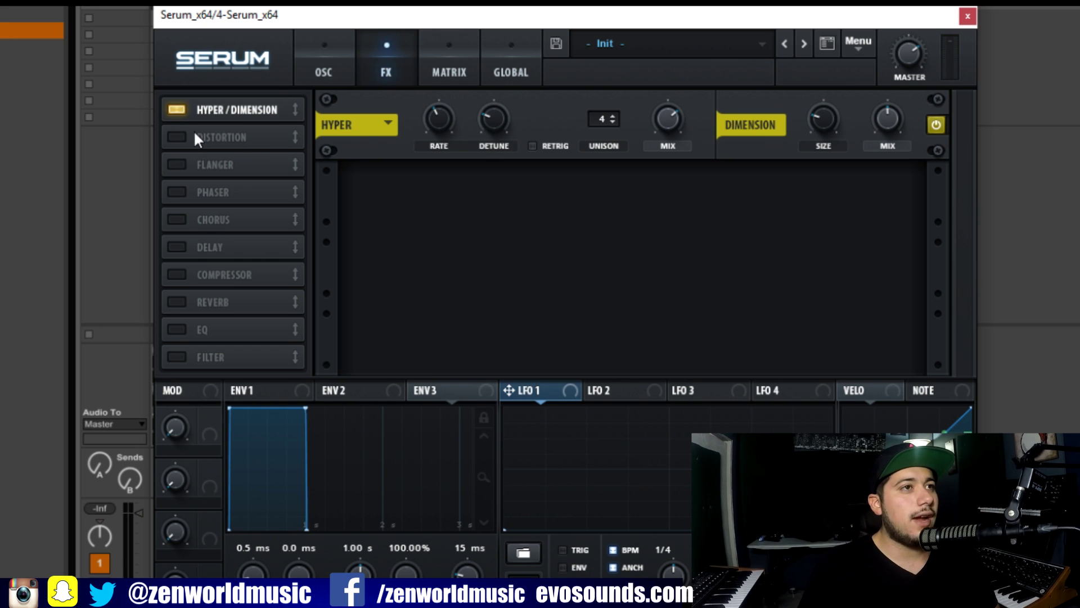
Enable the Tube distortion effect and increase its drive
click(171, 139)
drag(744, 207, 801, 168)
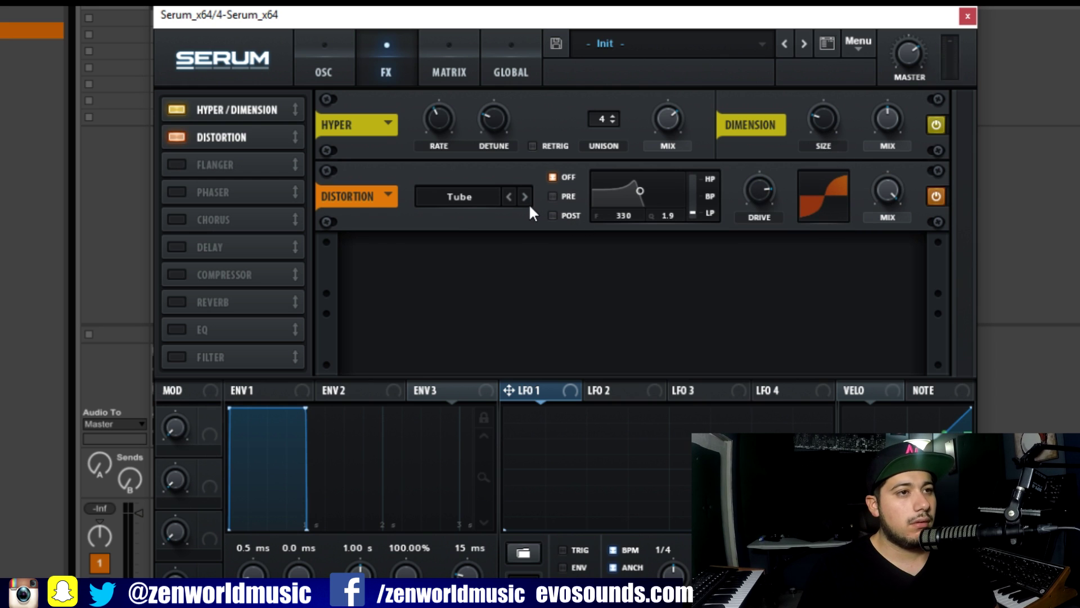
Lower the filter cutoff to minimum, modulate it with ENV 3 and set the envelope's sustain to 0%
click(320, 63)
drag(863, 279, 864, 323)
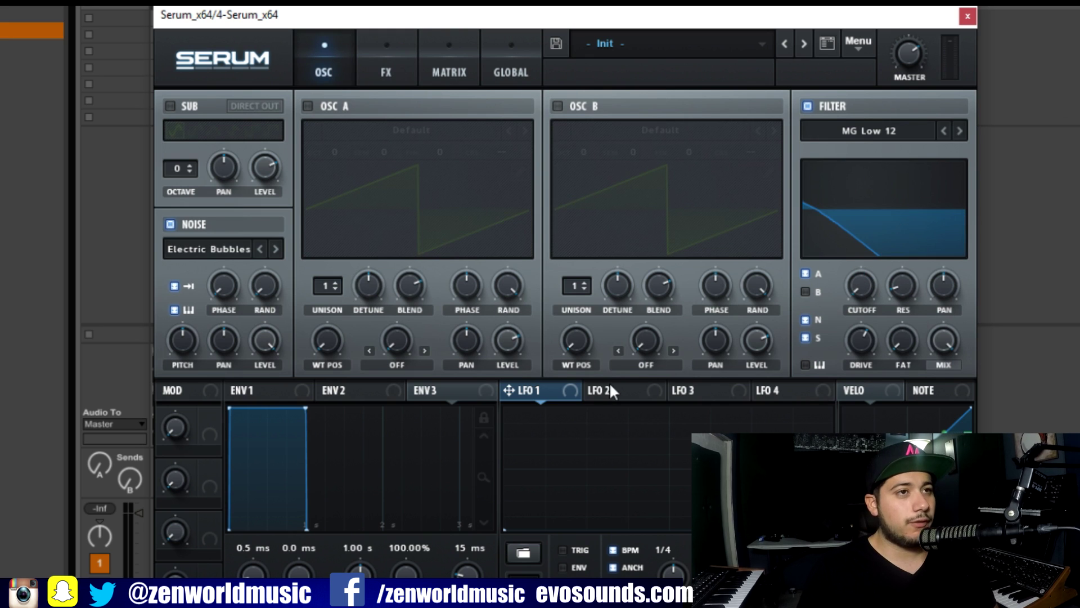
drag(479, 388, 871, 291)
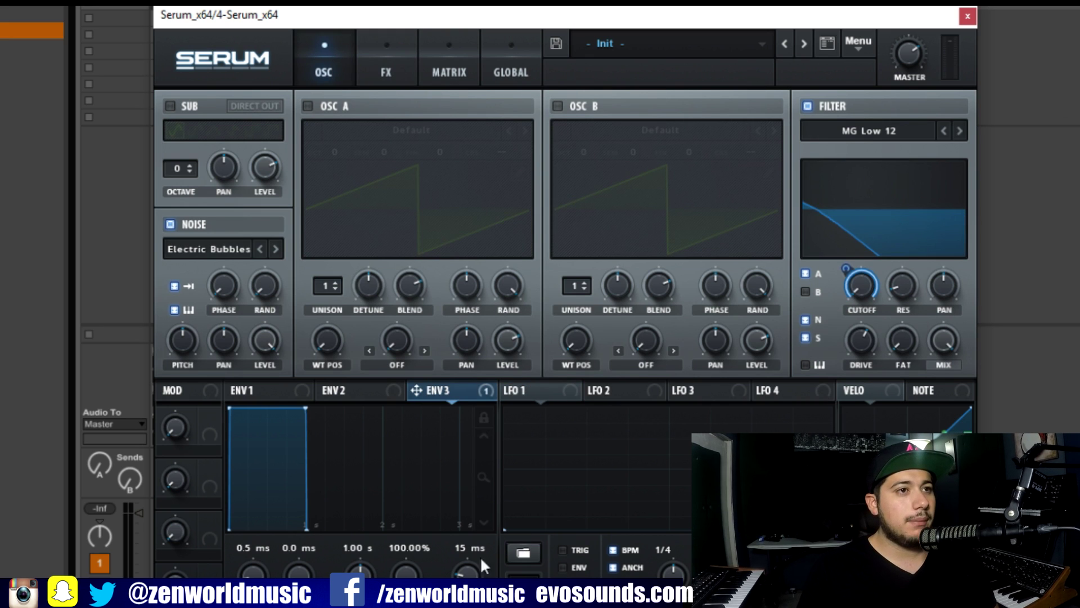
drag(406, 572, 407, 605)
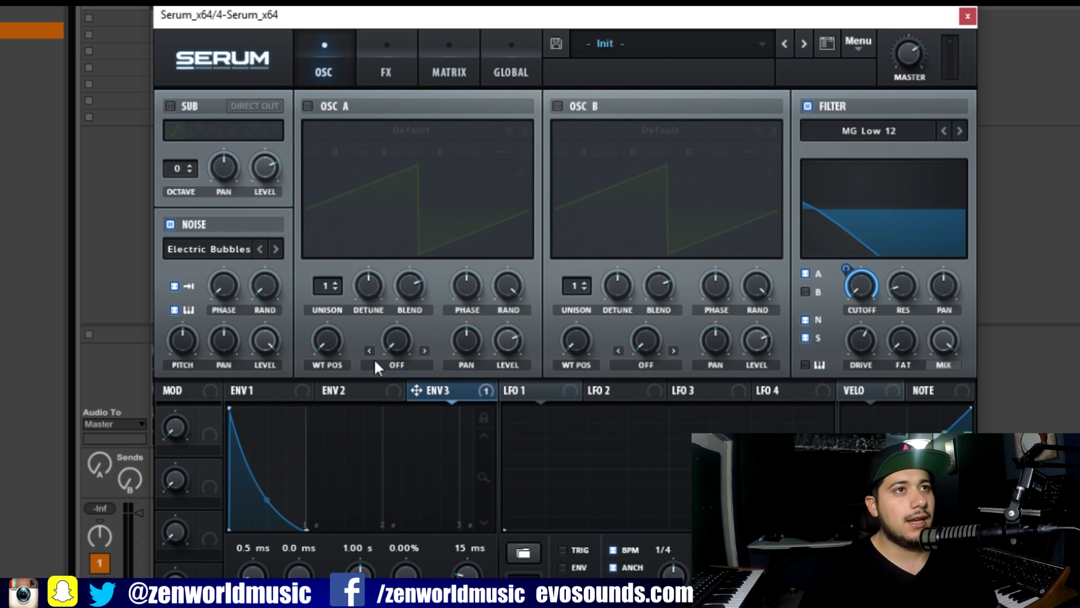
Enable the chorus effect with a slightly reduced mix, the LPF fully open and feedback at 47%
click(385, 81)
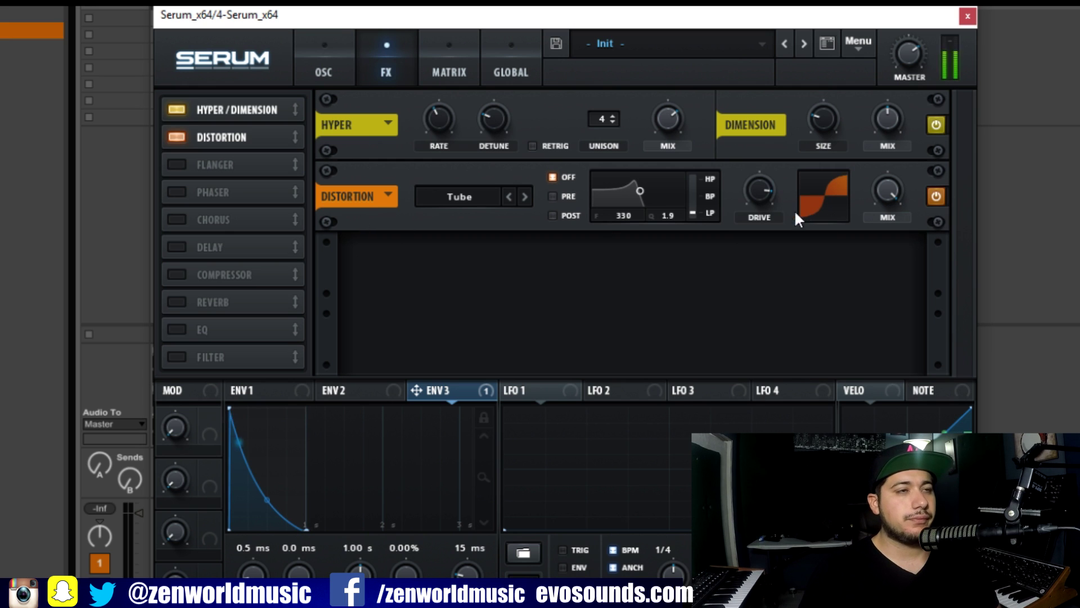
click(191, 221)
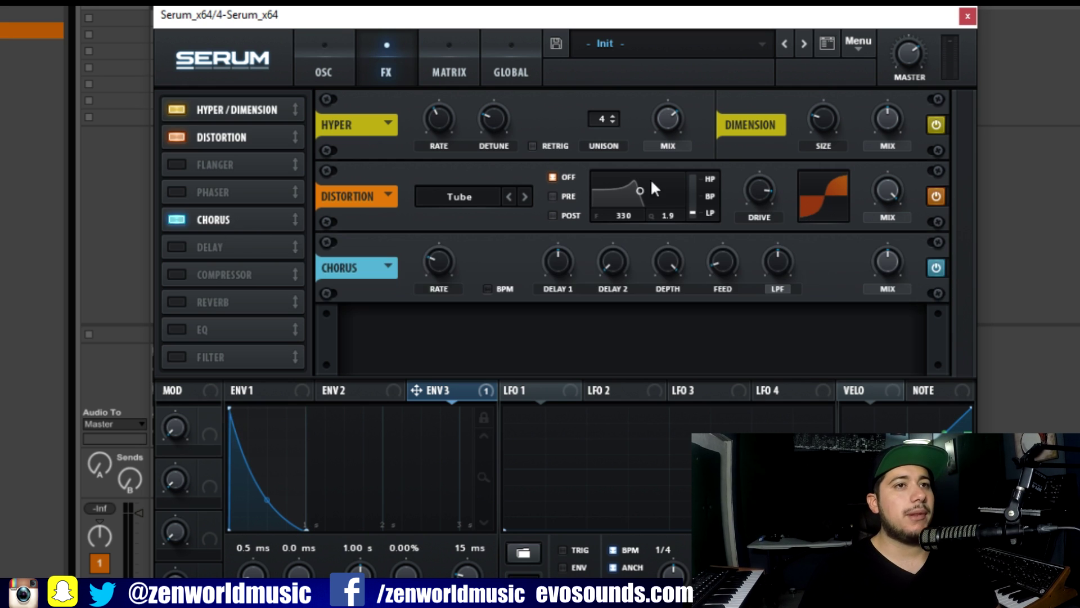
drag(893, 271, 892, 284)
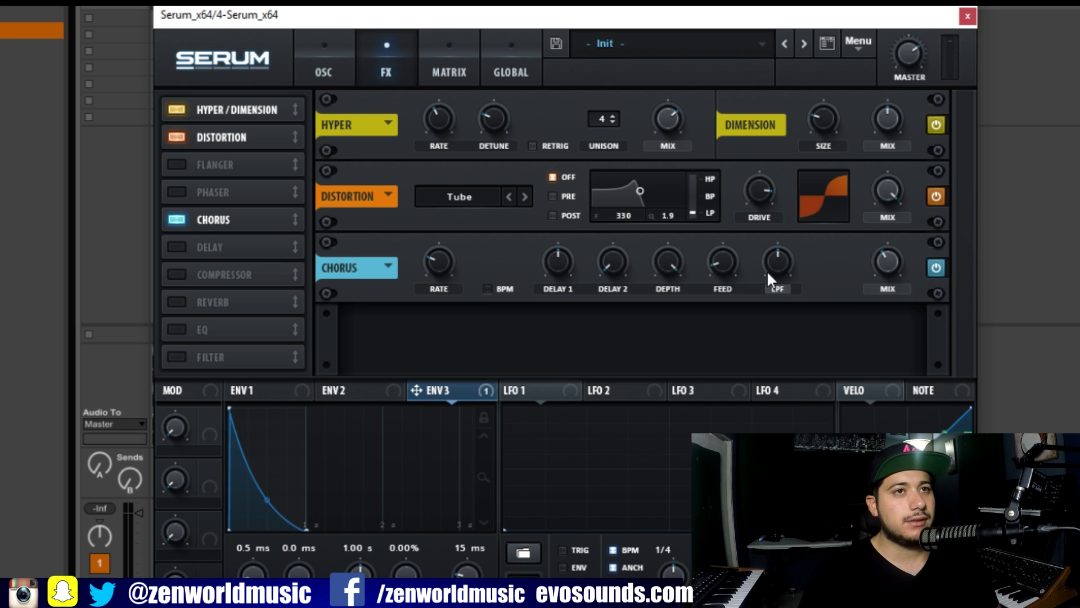
drag(779, 264, 772, 224)
drag(728, 268, 776, 227)
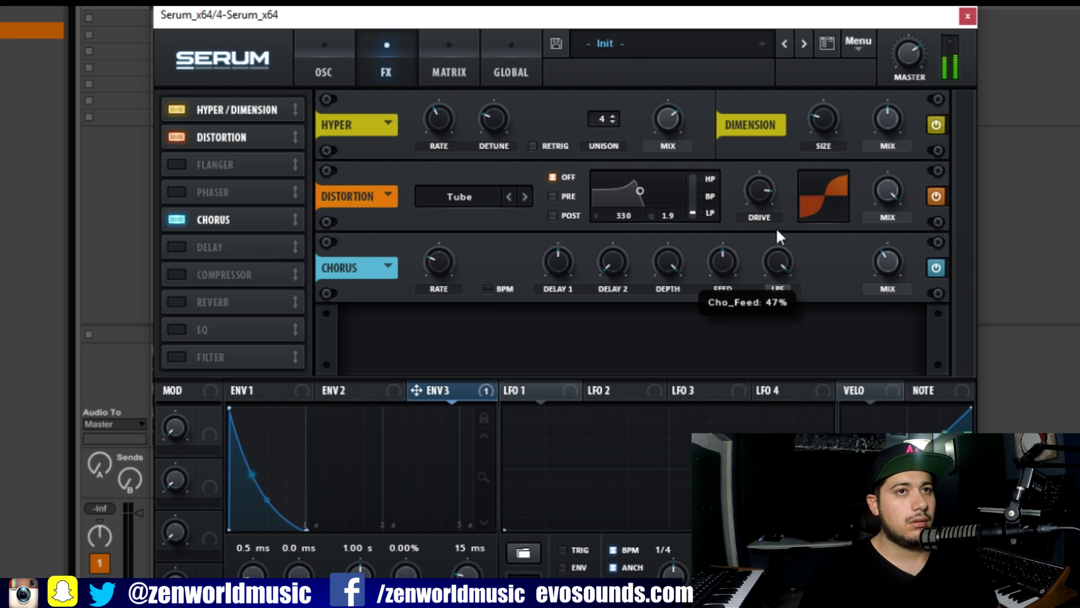
Set the chorus to minimum Delay 1, a slower rate, full mix, 87% feedback and 2.4 ms depth
drag(552, 269, 461, 315)
drag(438, 262, 440, 281)
drag(777, 274, 846, 188)
drag(724, 269, 754, 219)
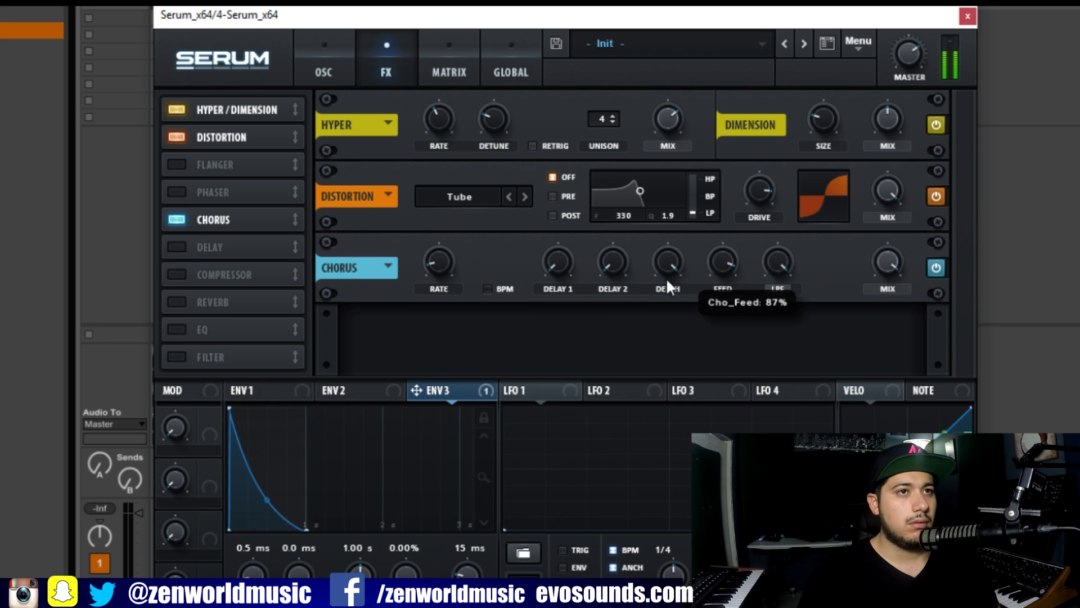
drag(667, 278, 633, 357)
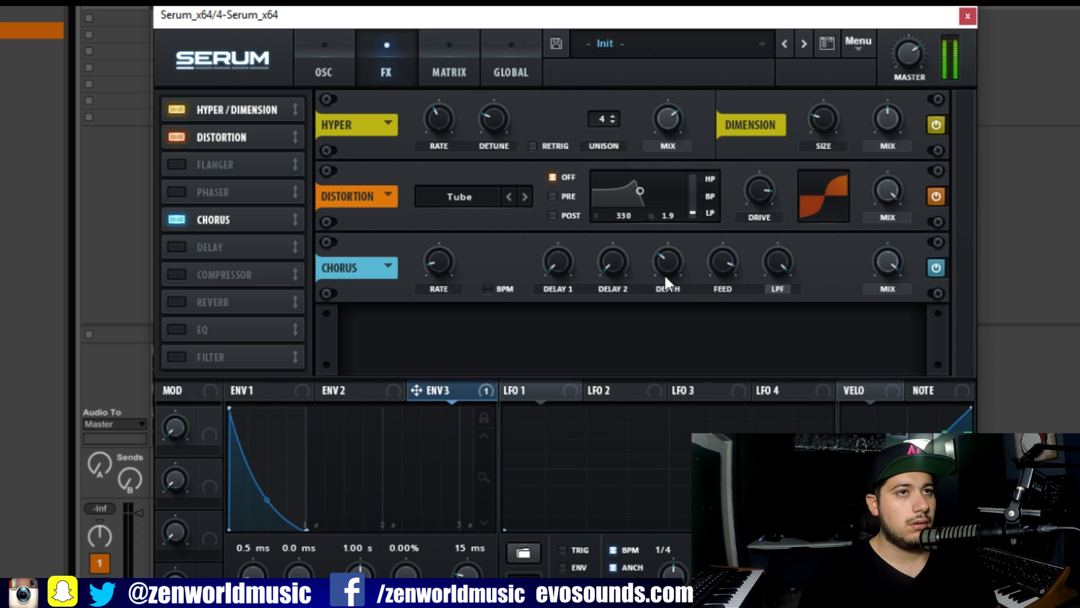
mouse_move(664, 273)
mouse_down()
mouse_move(650, 282)
mouse_move(681, 262)
mouse_move(651, 306)
mouse_move(675, 289)
mouse_up()
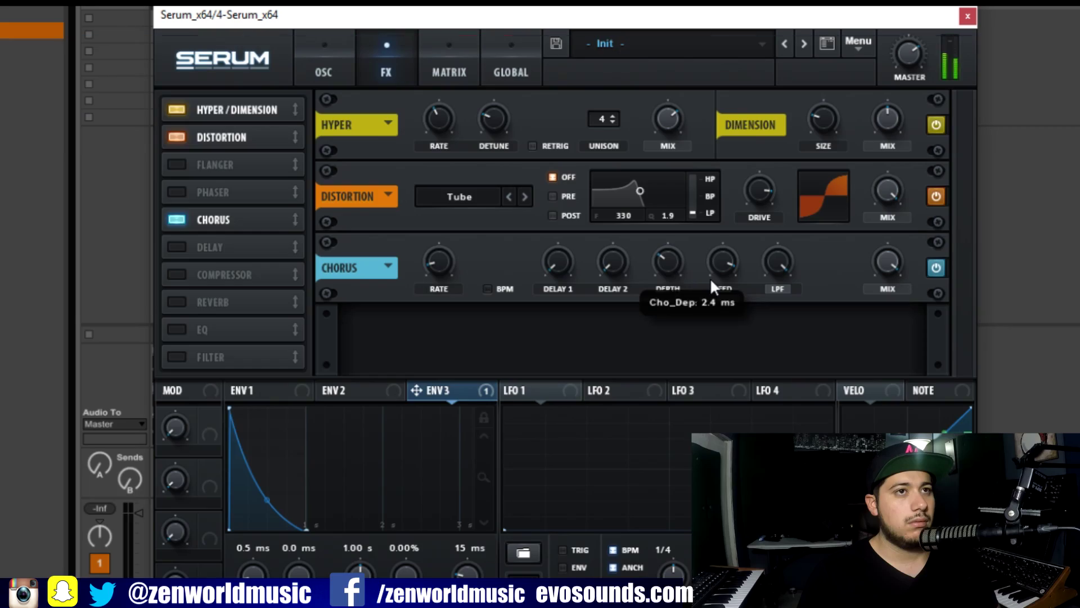
Enable the reverb and EQ effects, and boost the EQ's low-shelf gain with a higher shelf frequency
click(183, 301)
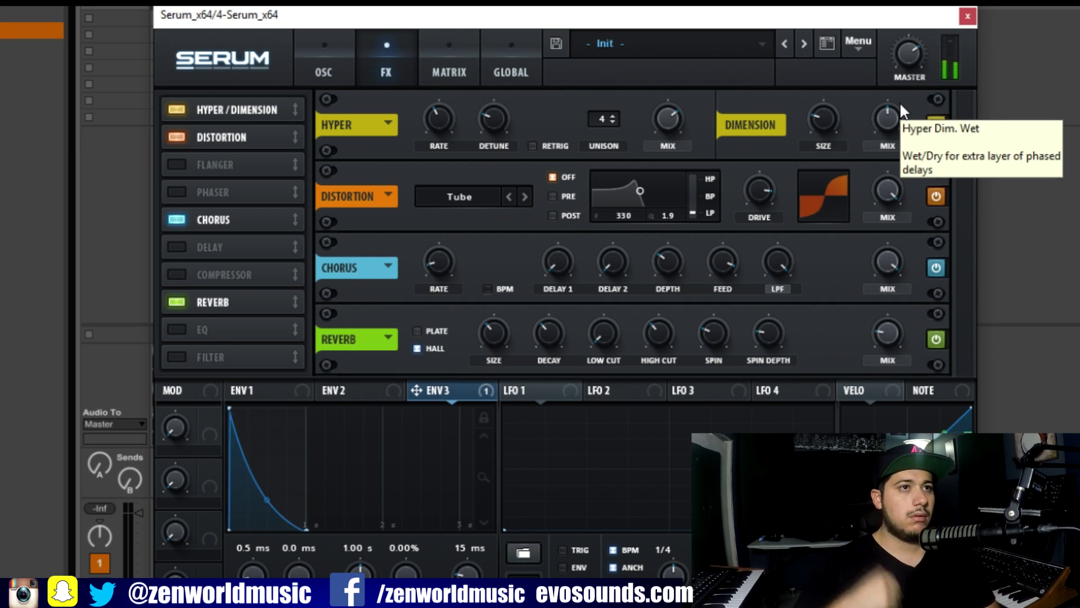
click(180, 331)
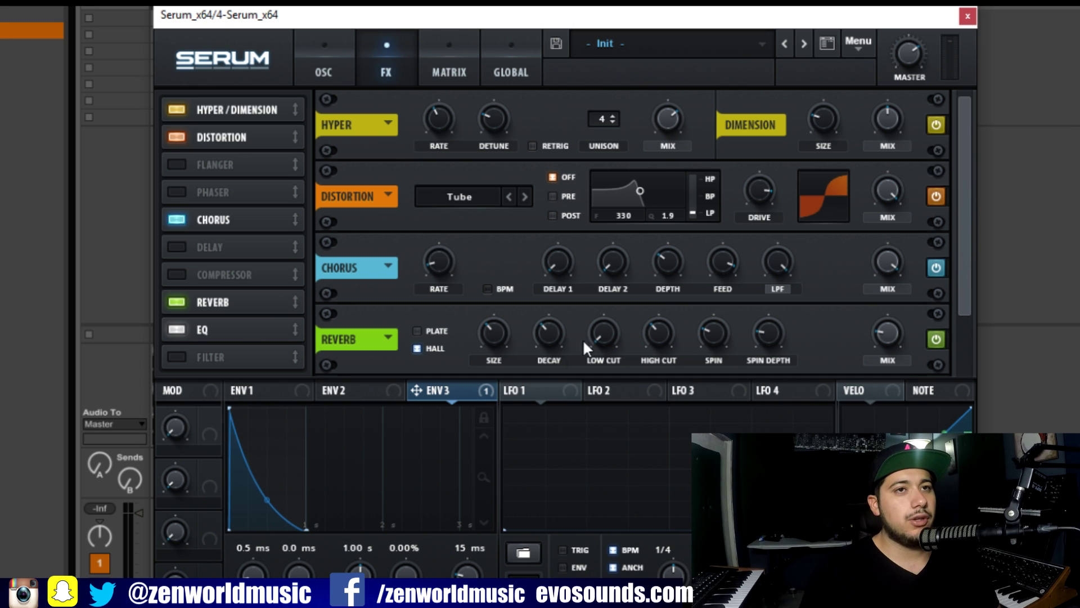
drag(957, 276, 947, 398)
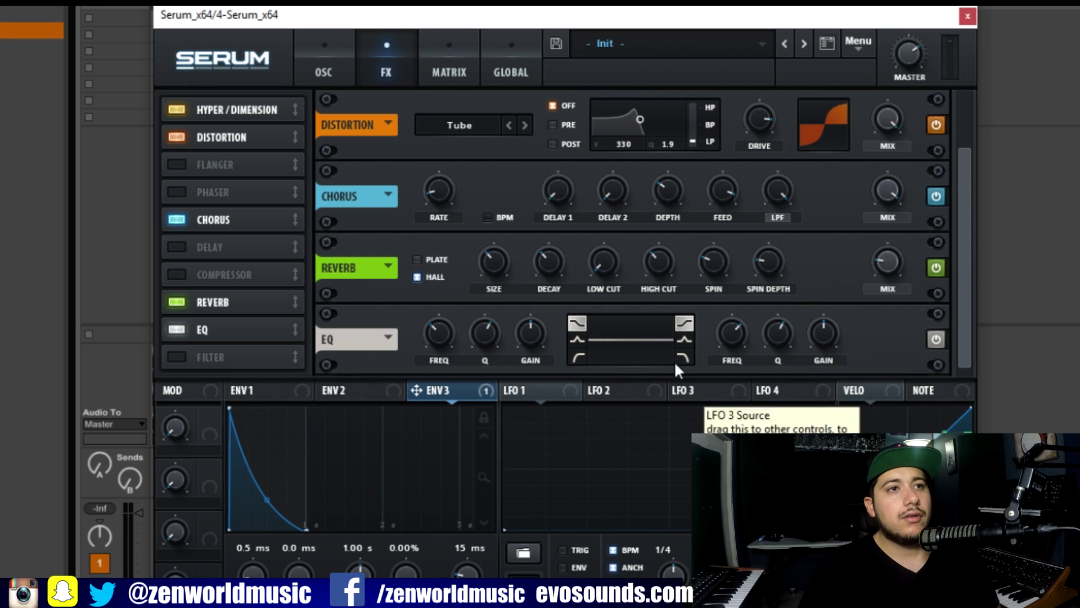
drag(530, 340, 538, 332)
drag(433, 338, 475, 325)
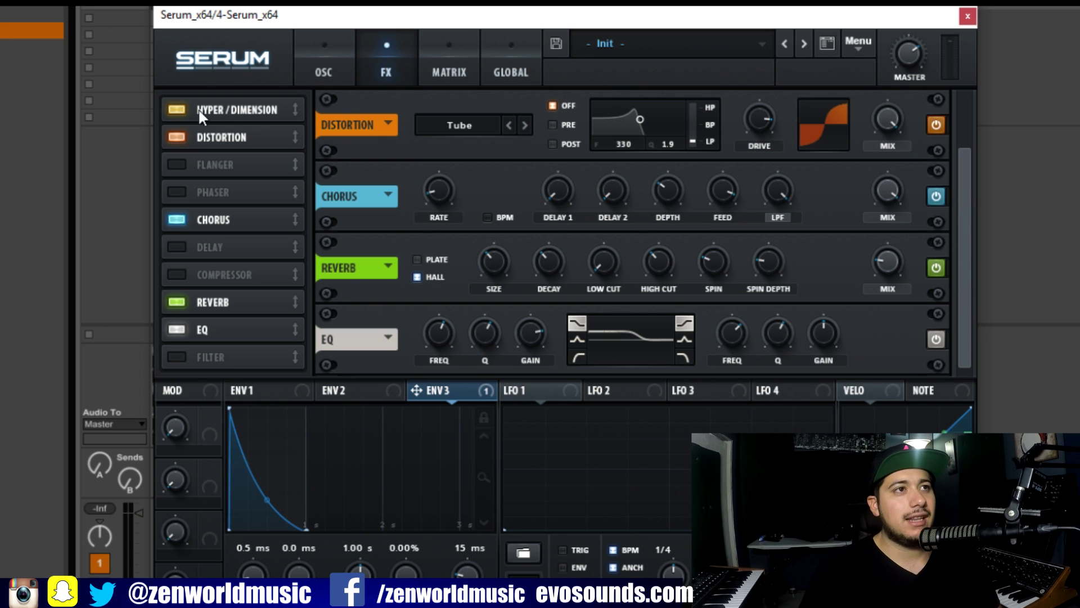
Toggle off the Hyper/Dimension and Distortion effects
click(178, 109)
click(177, 137)
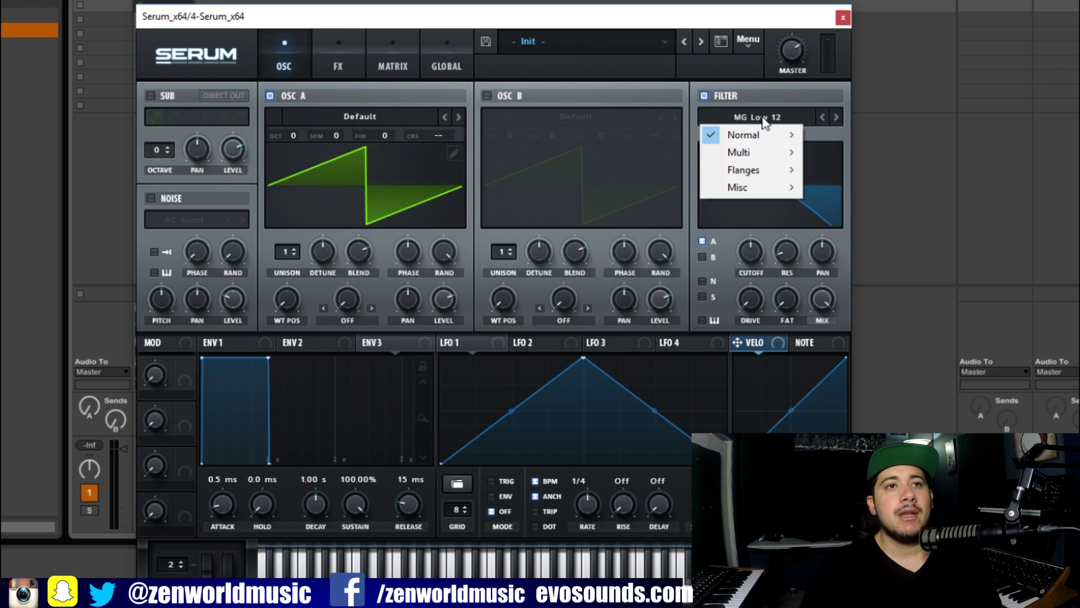
Try the flanger effect at minimum rate and maximum feedback, and switch it off again
mouse_move(731, 172)
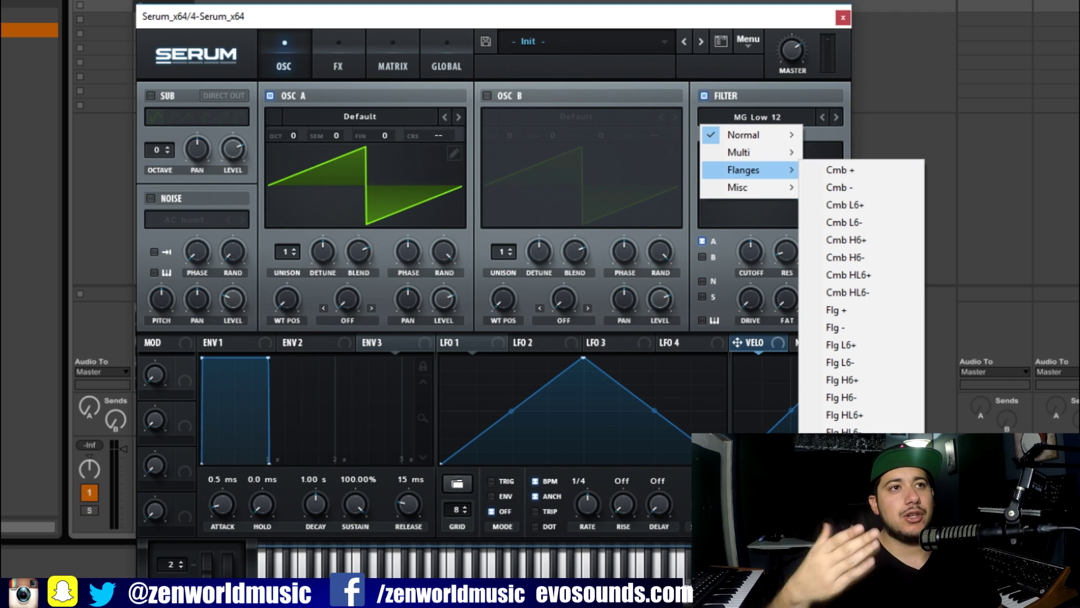
click(355, 56)
click(156, 147)
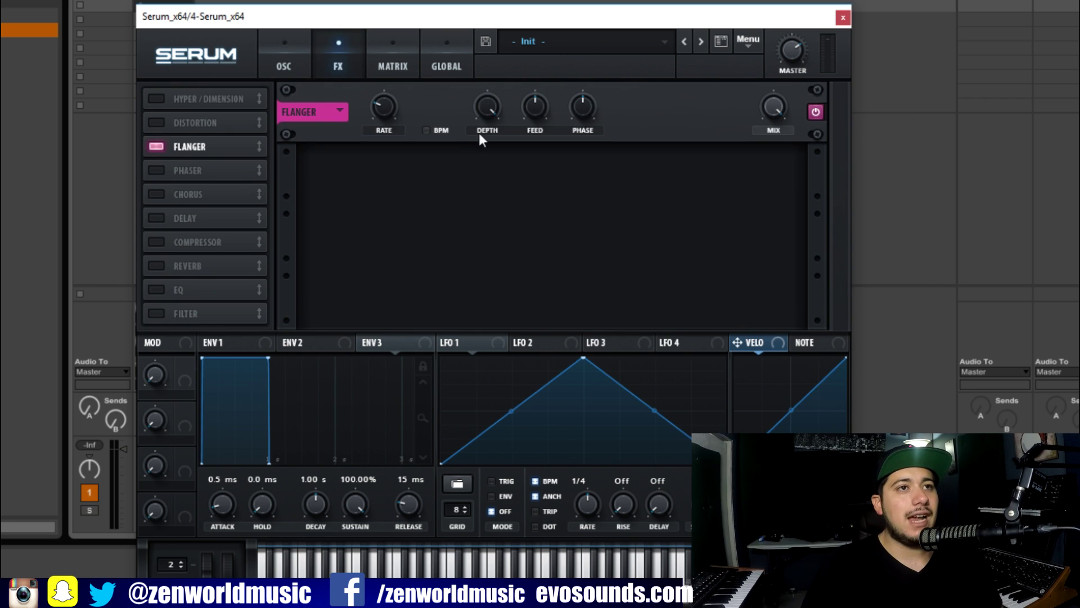
drag(384, 107, 353, 198)
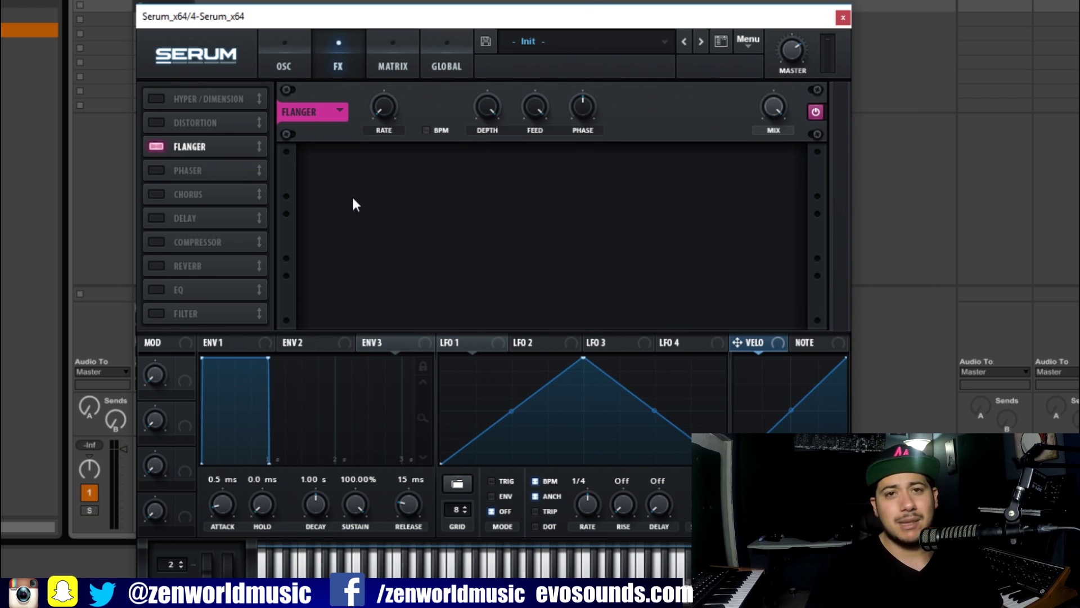
click(284, 62)
click(340, 62)
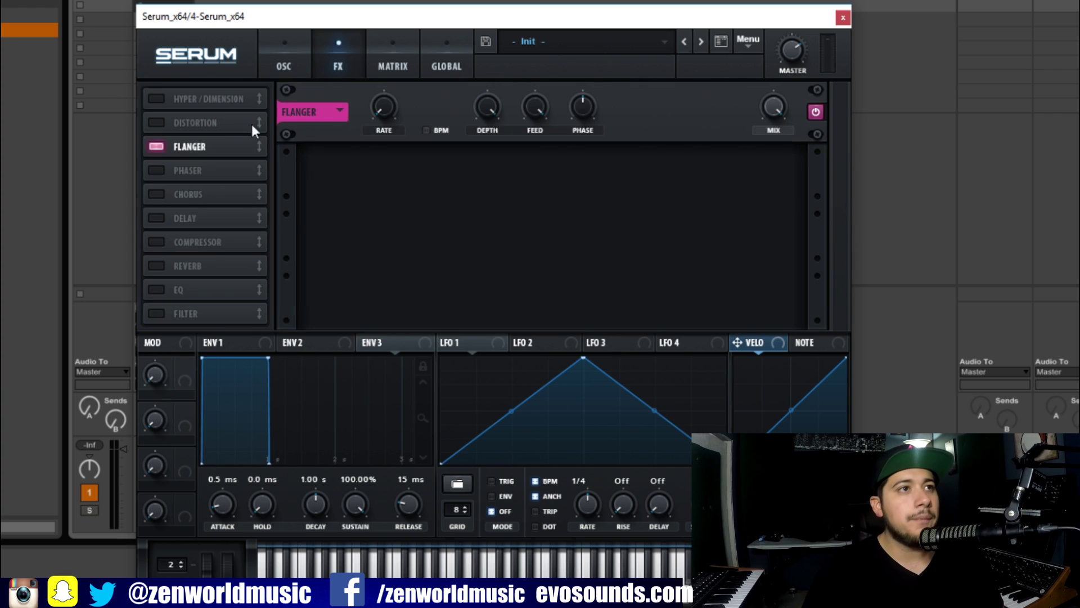
click(155, 147)
Change the oscillator page's filter type to Flg L6+ from the Flanges group
click(285, 61)
click(745, 117)
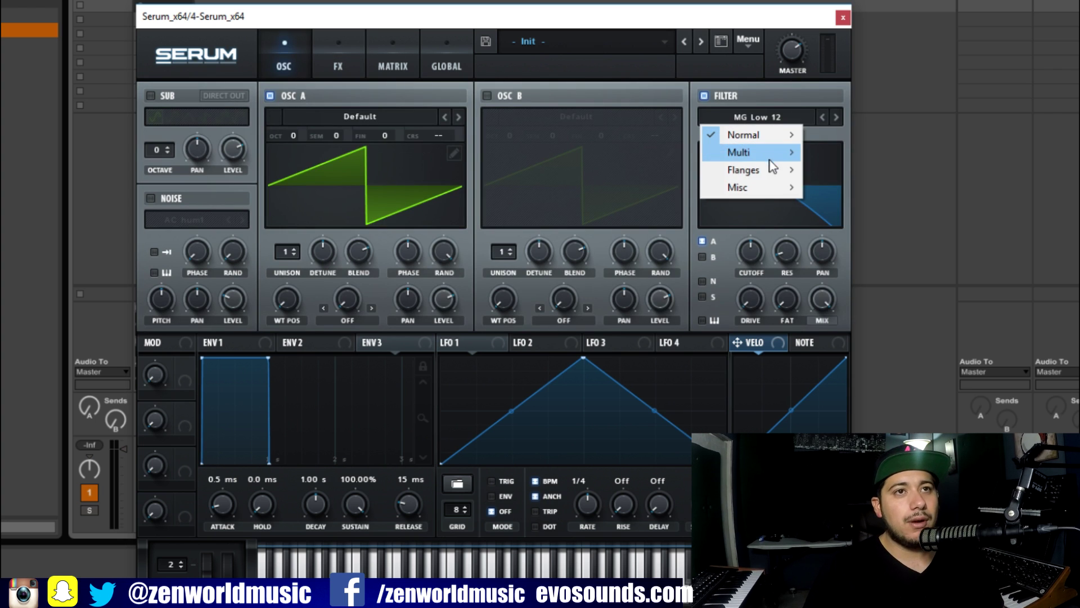
mouse_move(784, 173)
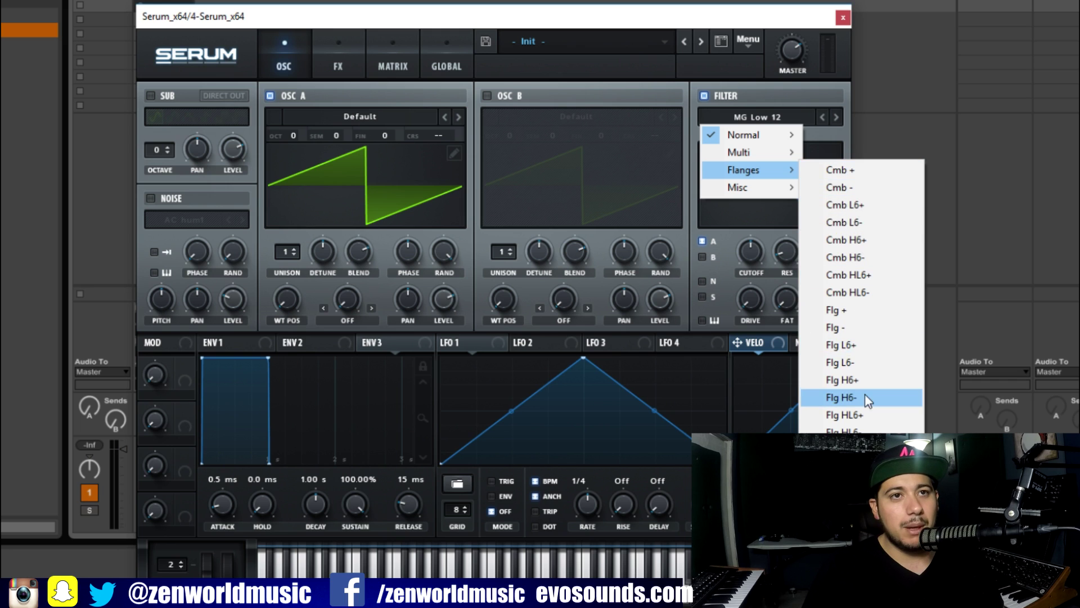
click(895, 346)
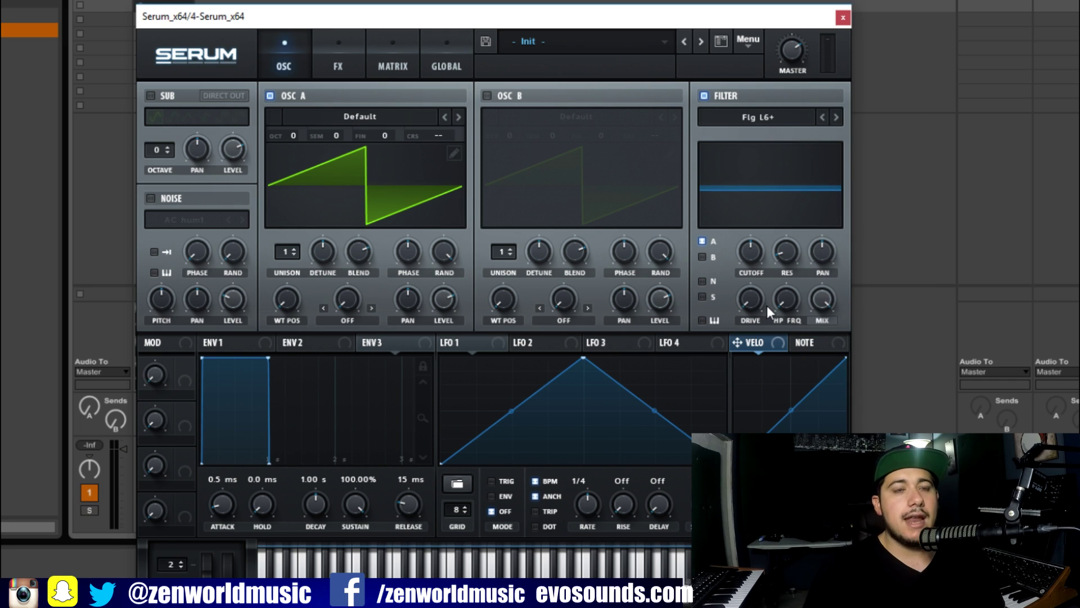
Adjust the Flg L6+ filter's cutoff and raise its resonance, HP FRQ and drive
drag(751, 252, 751, 224)
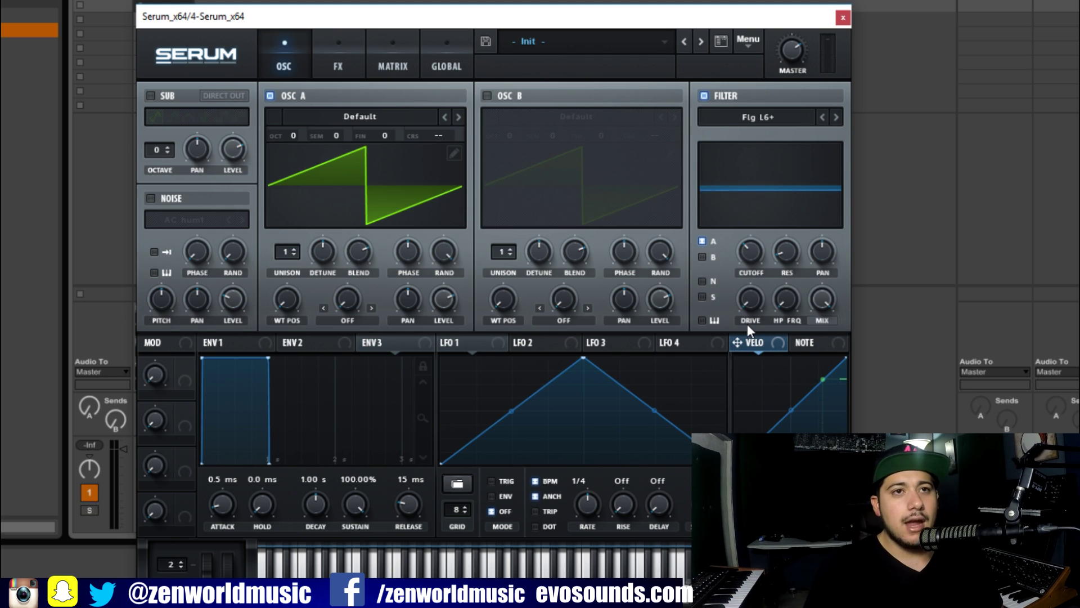
drag(791, 301, 884, 250)
drag(823, 224, 863, 234)
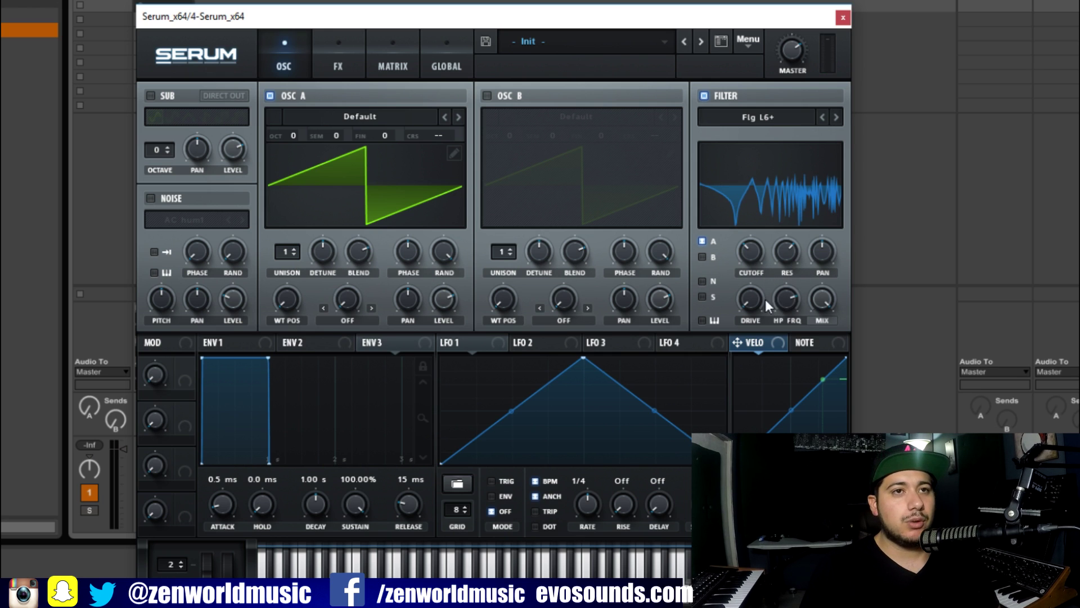
drag(766, 307, 821, 271)
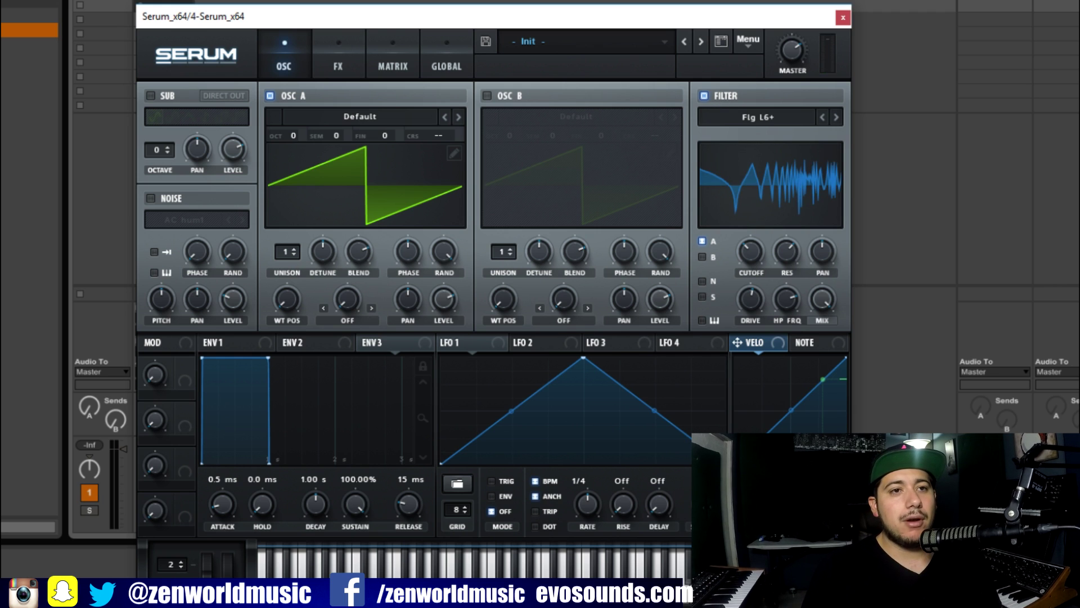
Enable the Hall reverb effect and return to the oscillator page
click(339, 66)
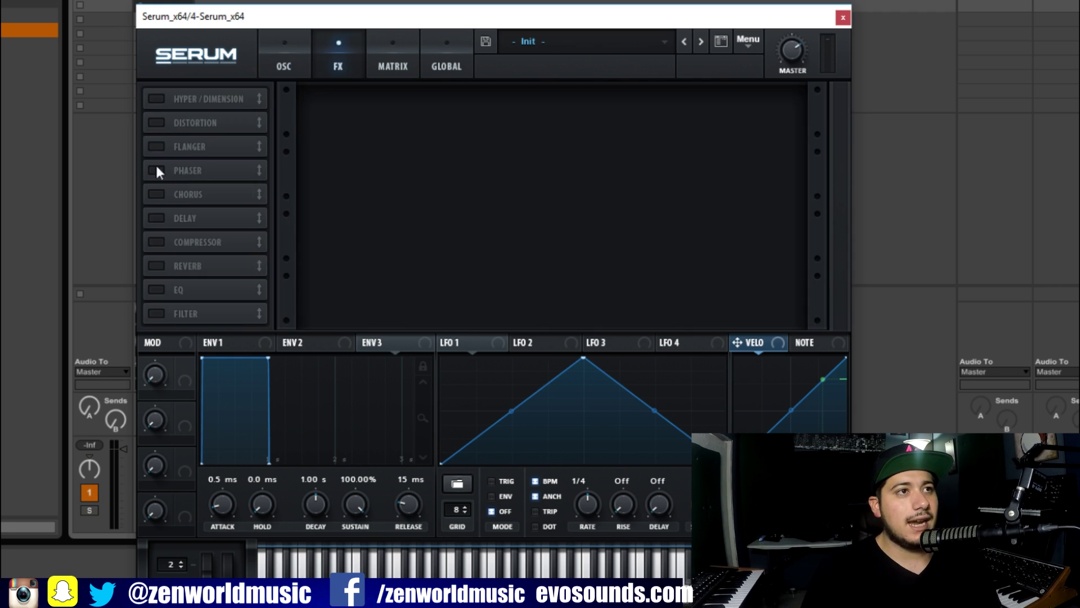
click(157, 266)
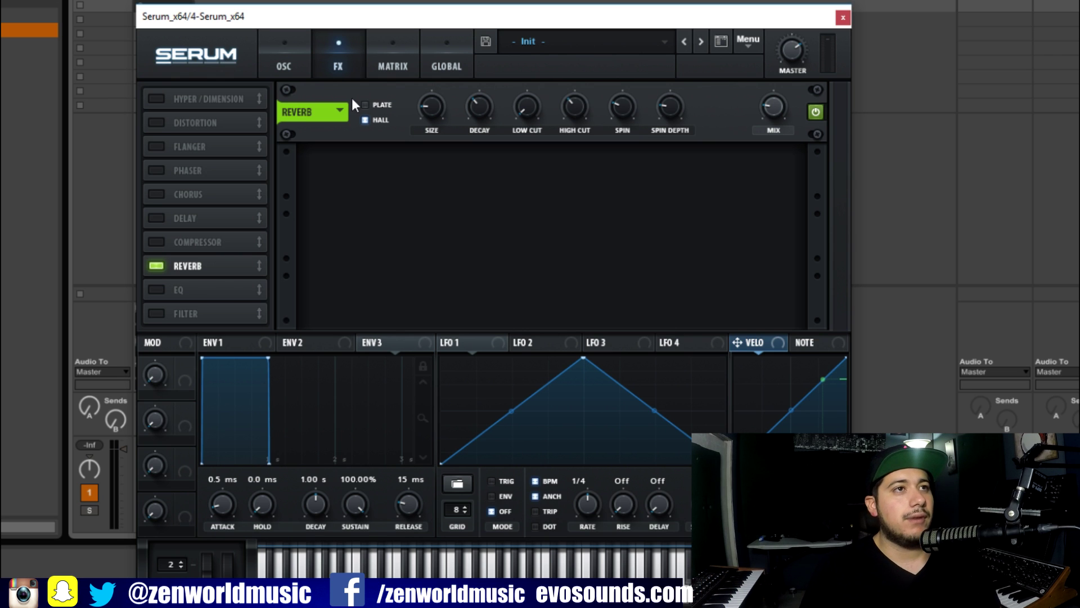
click(283, 62)
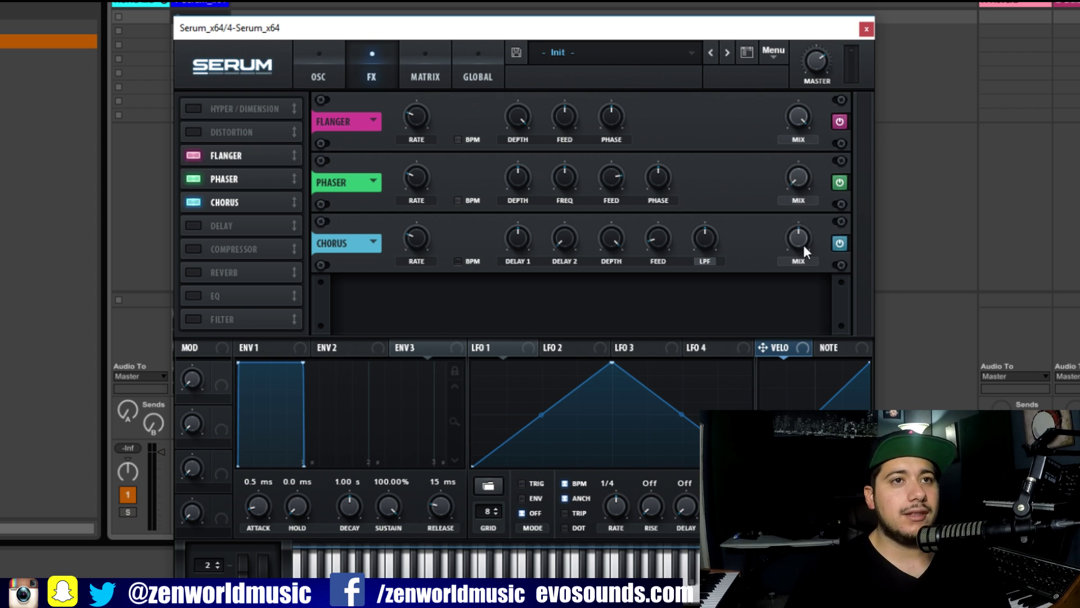
Turn off the chorus and phaser, and set the flanger to minimum rate, maximum feedback and about half depth
click(195, 202)
click(194, 179)
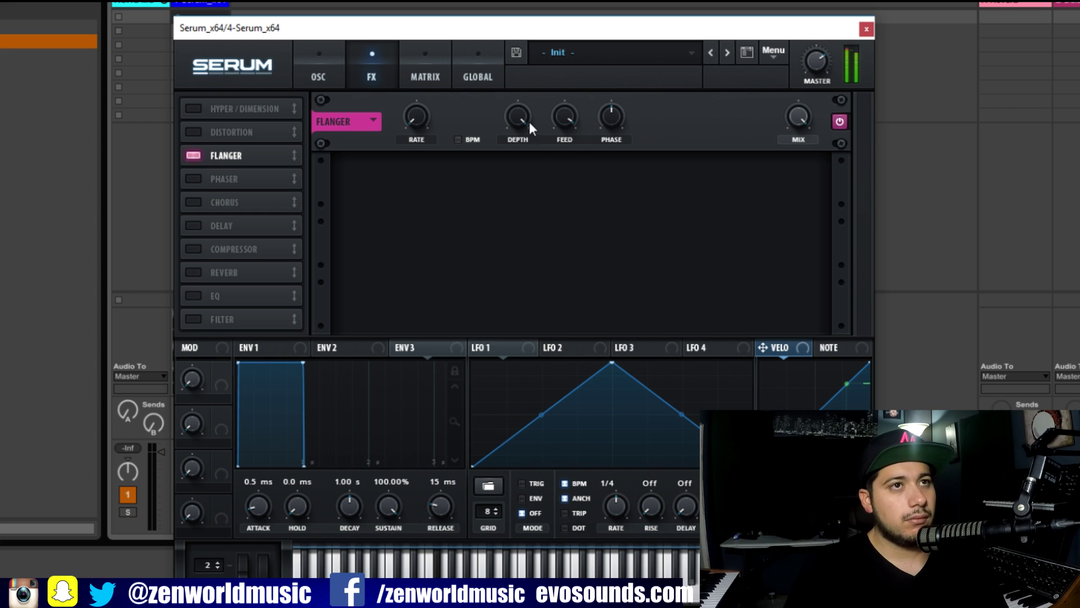
drag(518, 117, 504, 163)
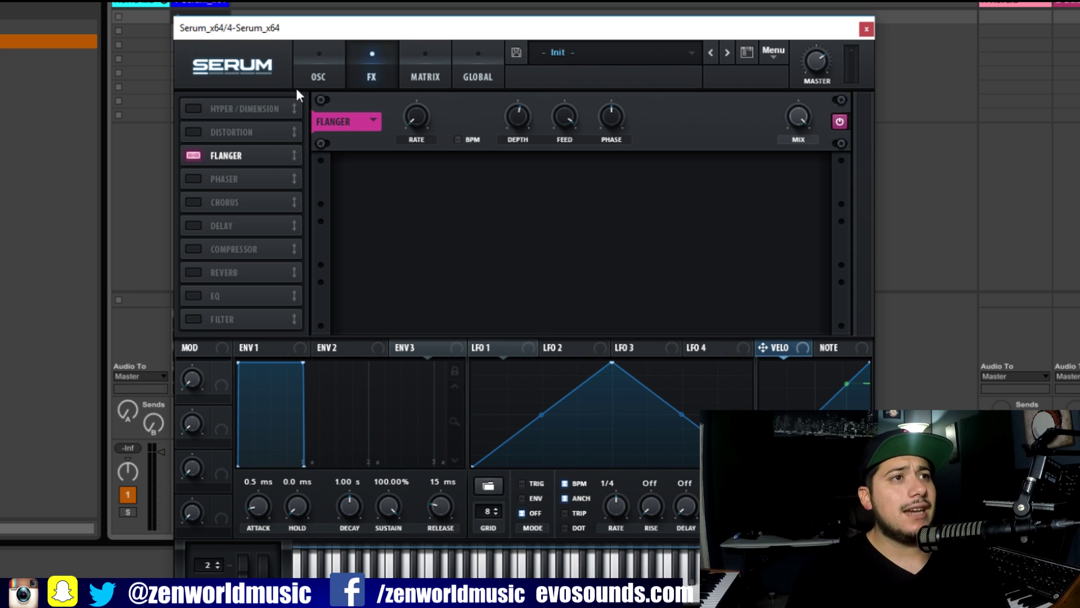
Replace the flanger with the phaser at full mix, minimum rate and maximum feedback, sweeping its frequency up to 18000 Hz and back down
click(197, 156)
click(193, 179)
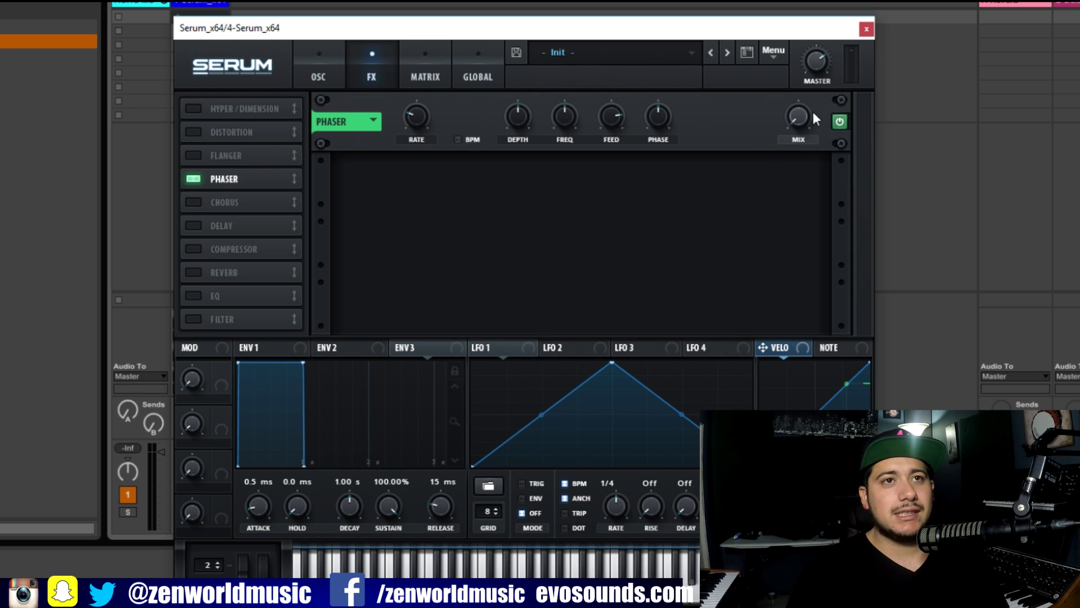
drag(810, 115, 810, 39)
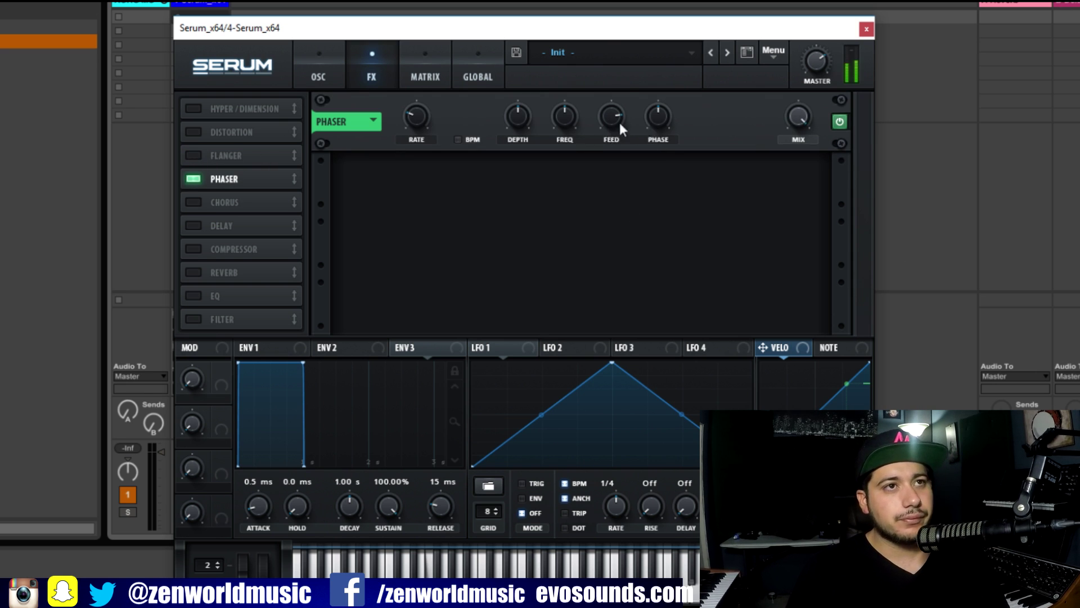
drag(565, 121, 578, 114)
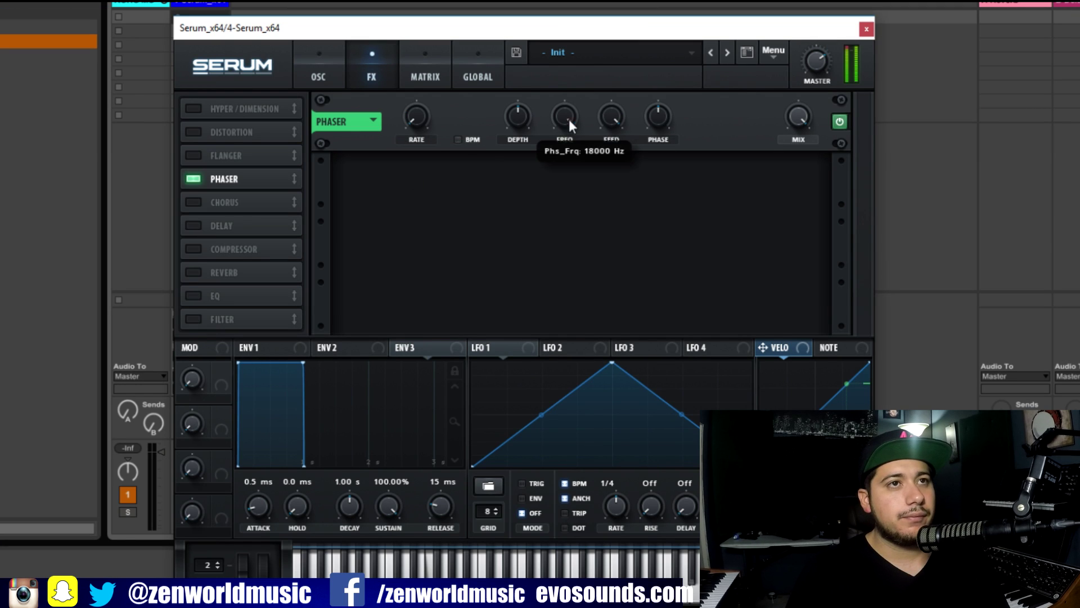
drag(565, 124, 506, 208)
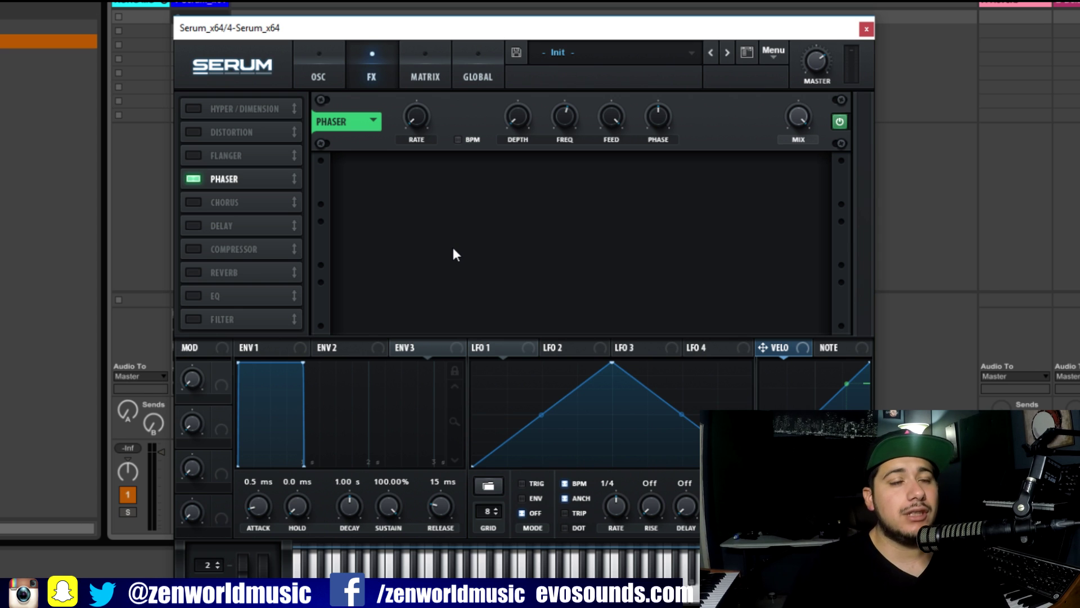
Replace the phaser with the chorus at full mix, maximum feedback, minimum Delay 1 and minimum rate
click(194, 179)
click(193, 203)
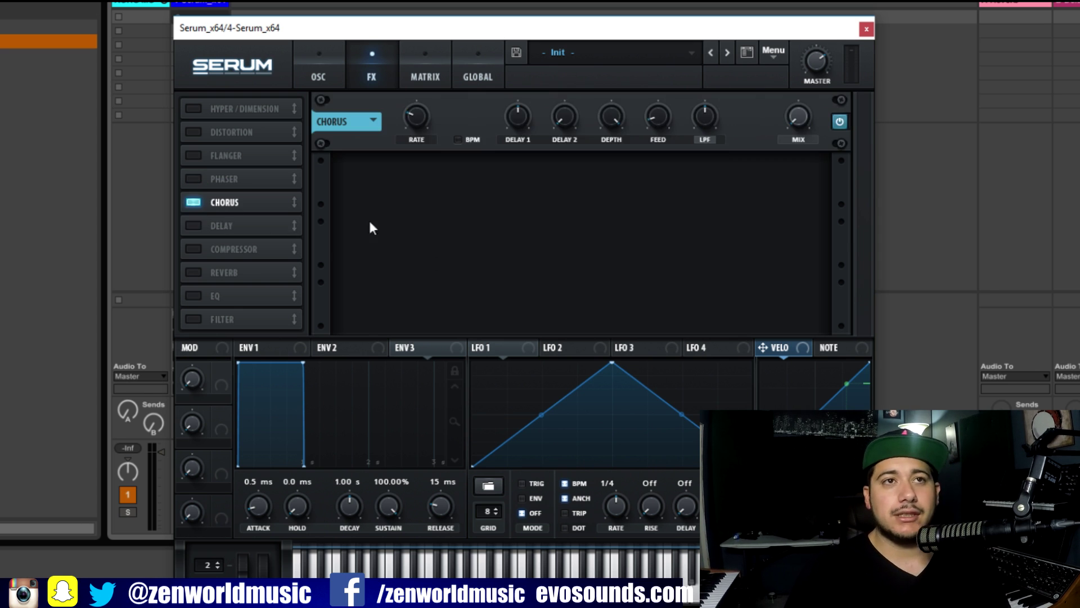
drag(796, 119, 799, 39)
drag(667, 124, 664, 45)
drag(518, 117, 543, 320)
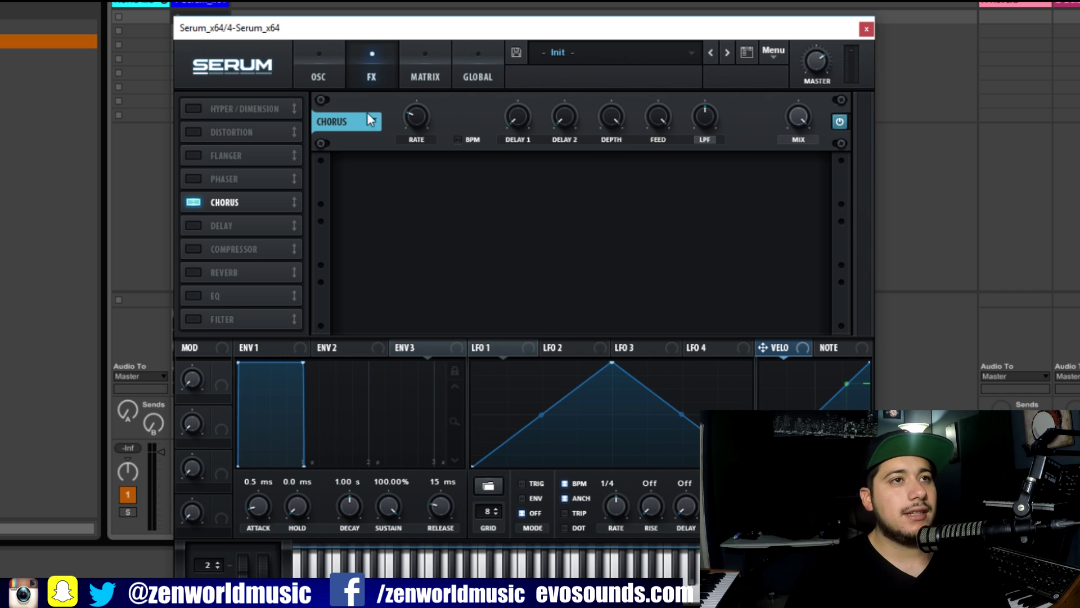
drag(416, 116, 419, 253)
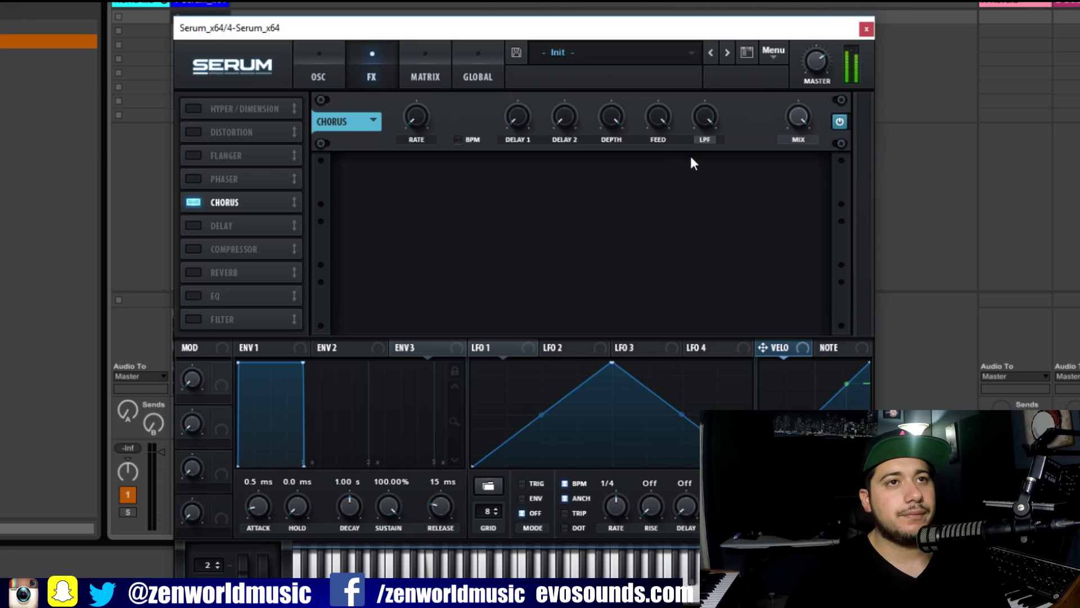
Lower the chorus depth to slightly below 3.8 ms, and try higher Delay 1 and Delay 2 values before returning both to minimum
drag(621, 120, 603, 222)
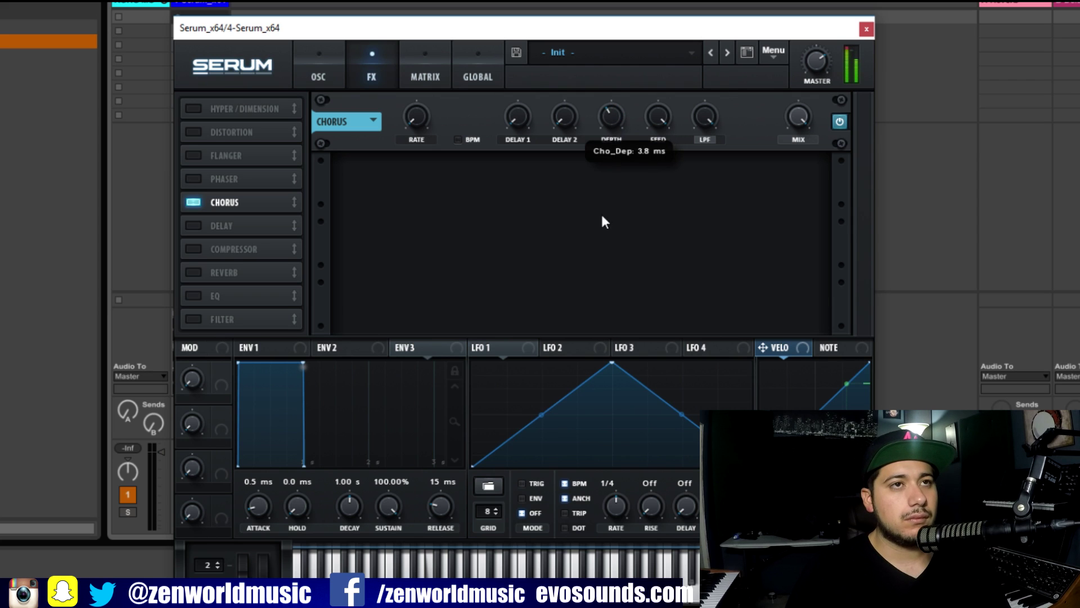
mouse_move(605, 121)
mouse_down()
mouse_move(586, 135)
mouse_move(603, 124)
mouse_up()
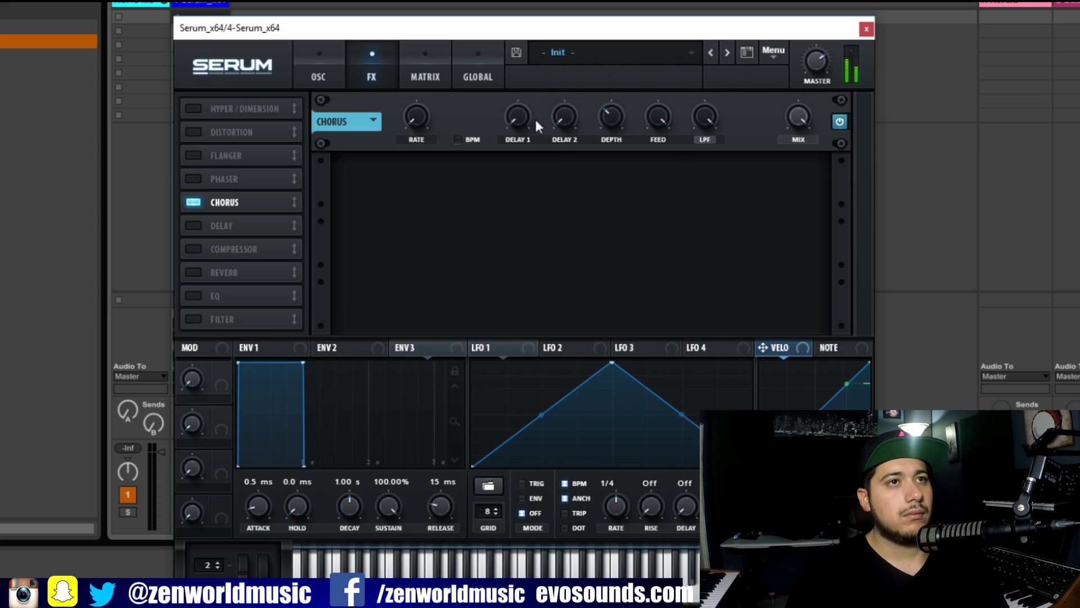
drag(534, 117, 567, 102)
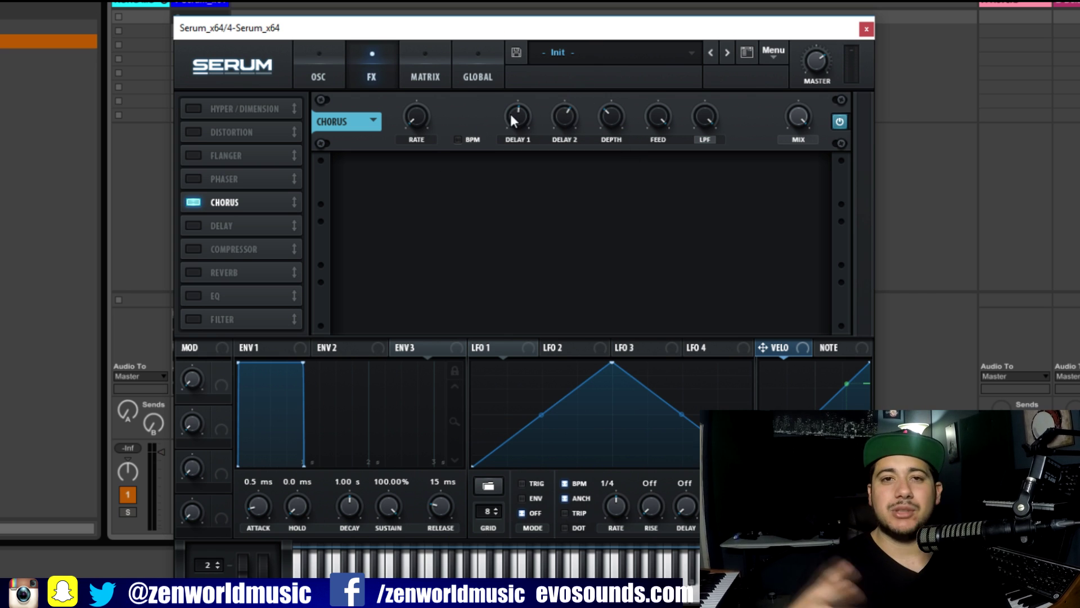
drag(511, 115, 527, 248)
drag(565, 116, 569, 169)
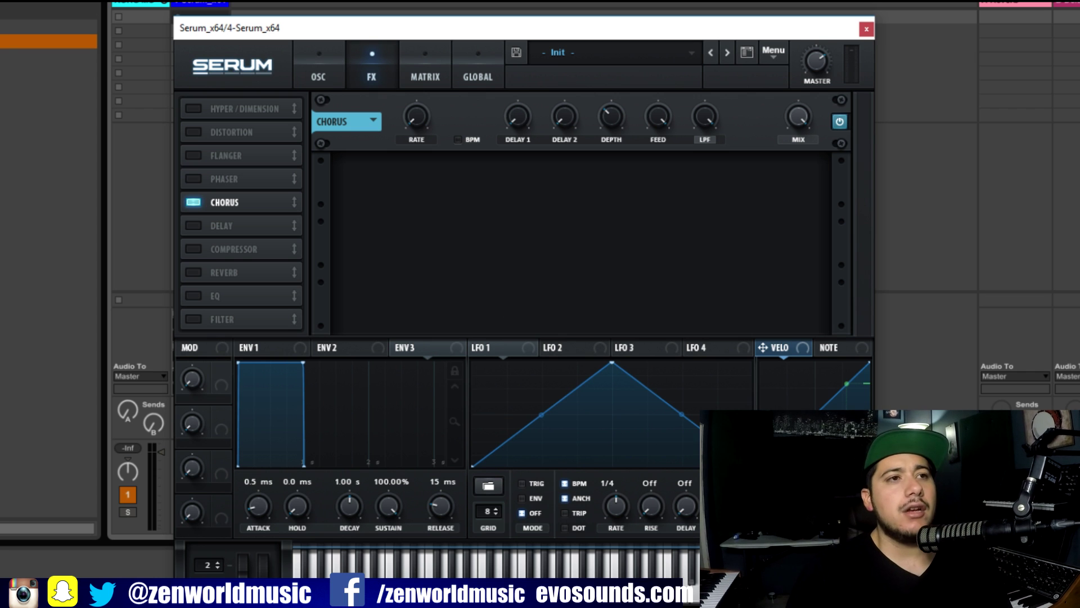
Enable the MG Low 6 filter effect with some drive, its cutoff closed and modulated by Envelope 2 at 0% sustain
click(193, 319)
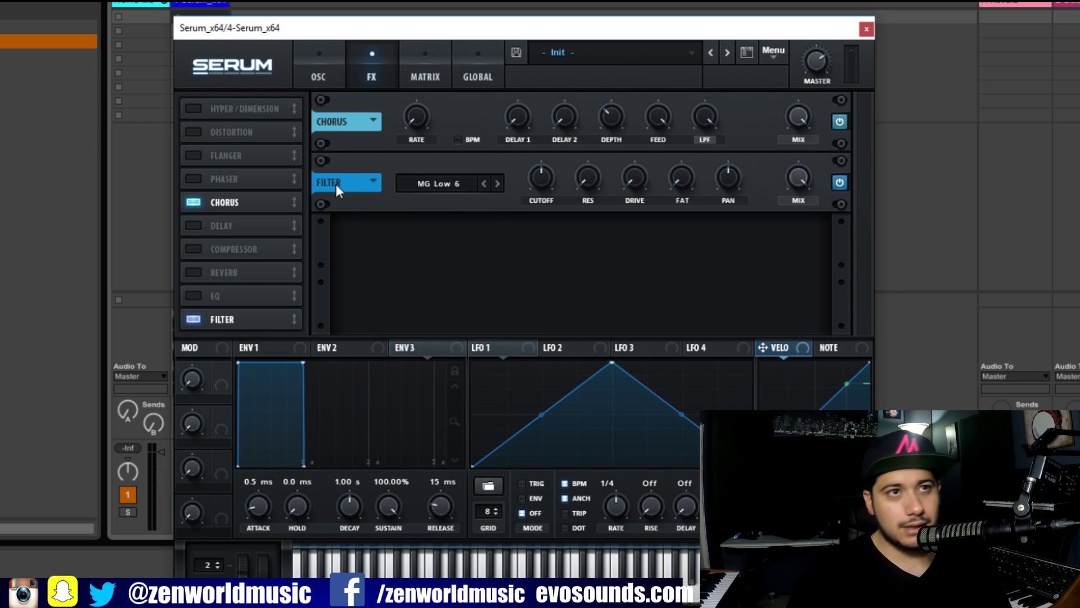
drag(545, 176, 544, 236)
click(331, 347)
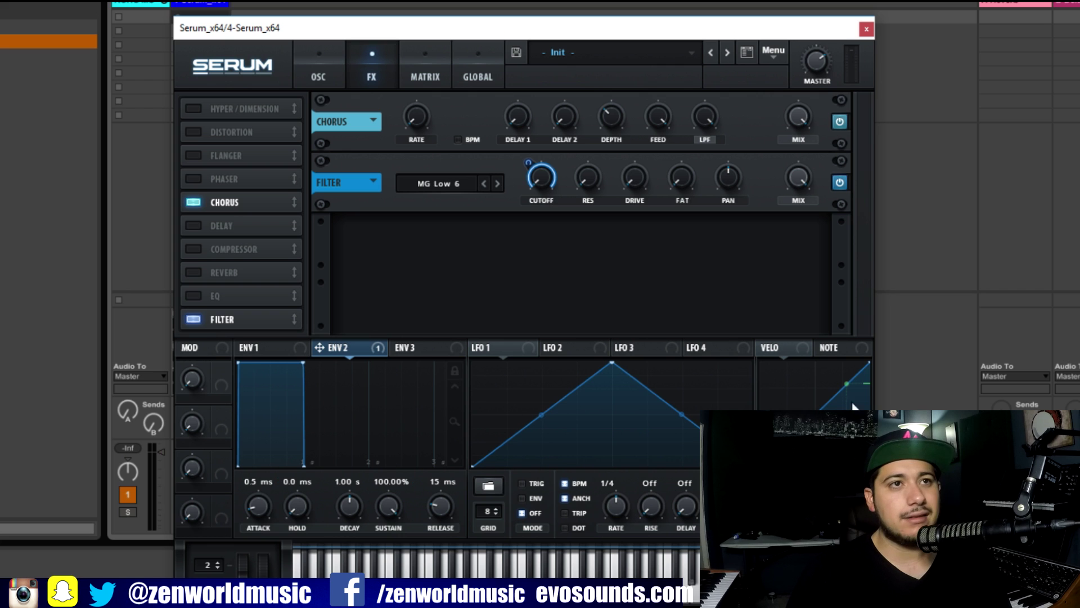
drag(639, 191, 666, 147)
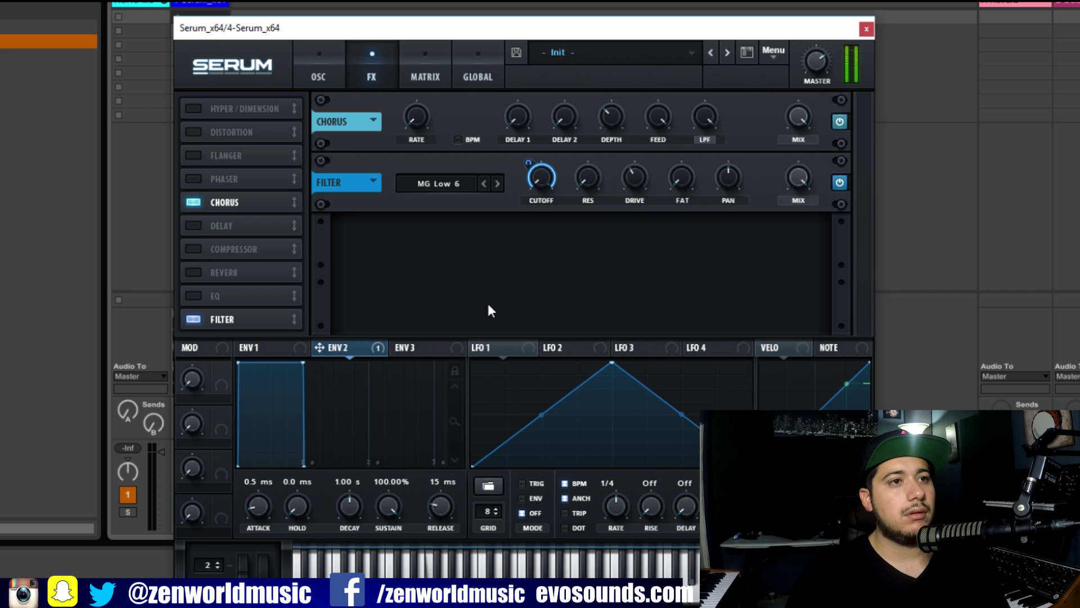
drag(380, 514, 380, 568)
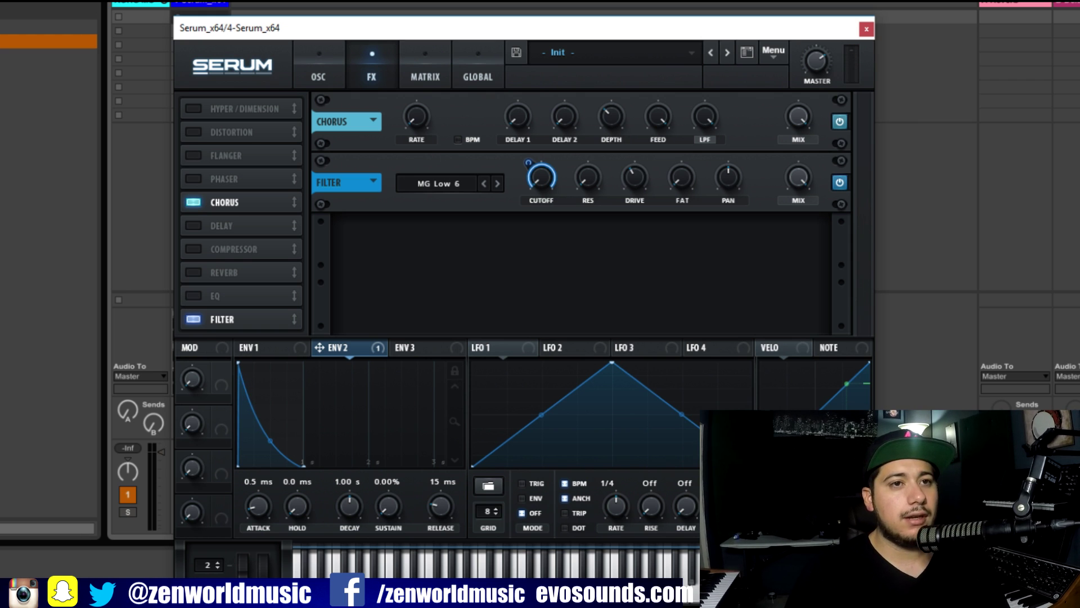
Enable the compressor in multiband mode and the reverb, placing the compressor after the filter and the reverb last in the chain
click(206, 247)
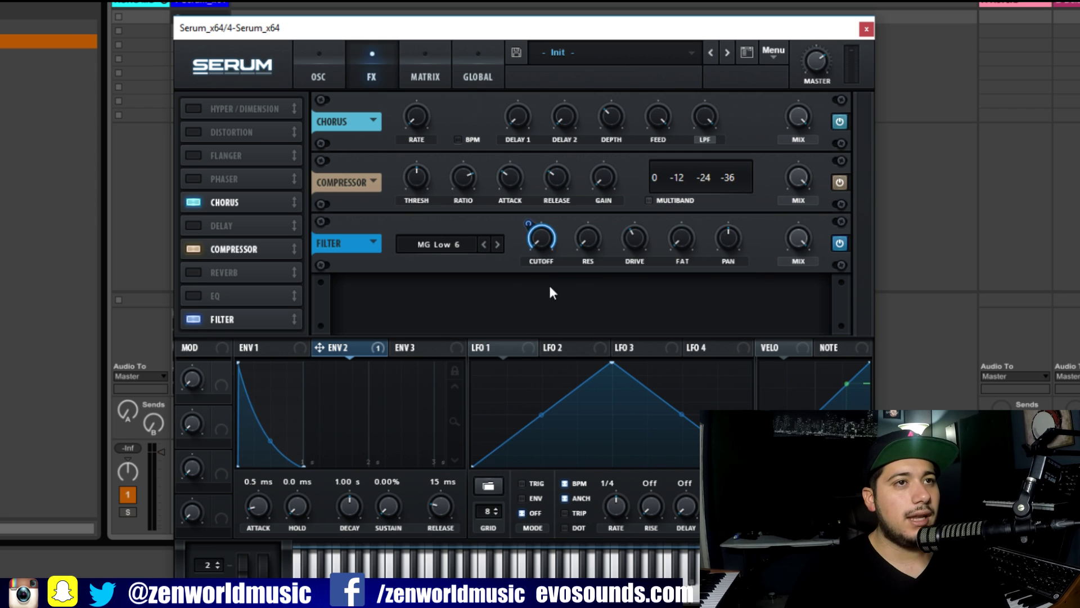
click(649, 200)
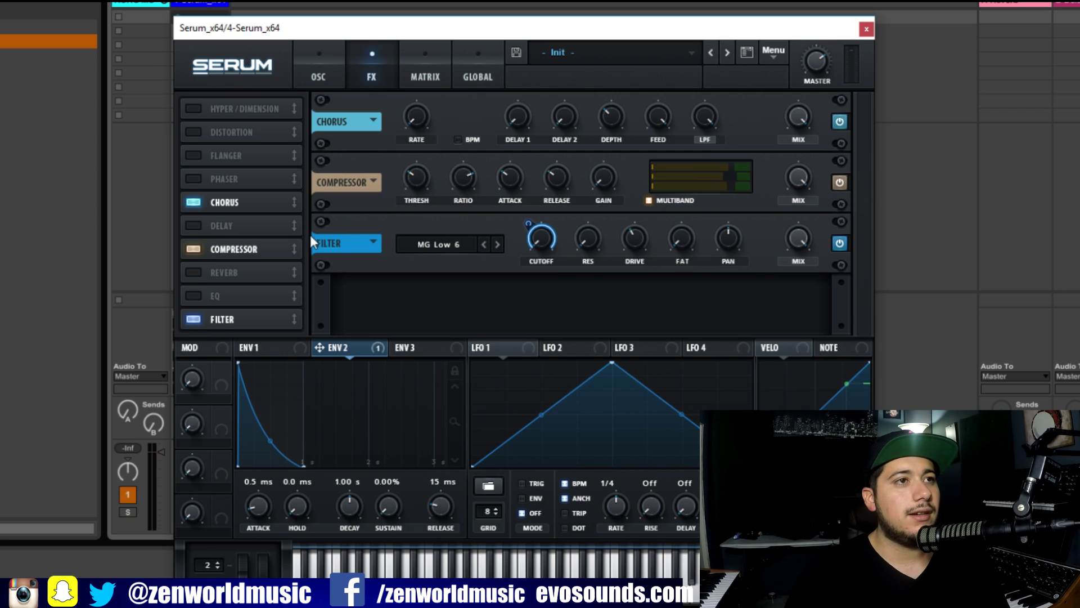
drag(274, 247, 276, 325)
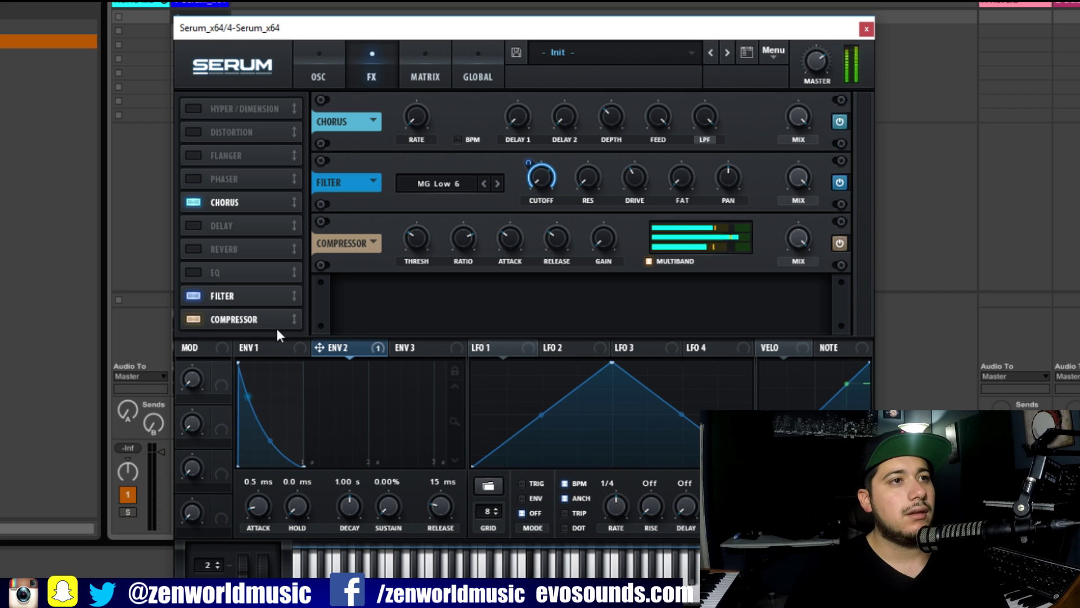
click(194, 250)
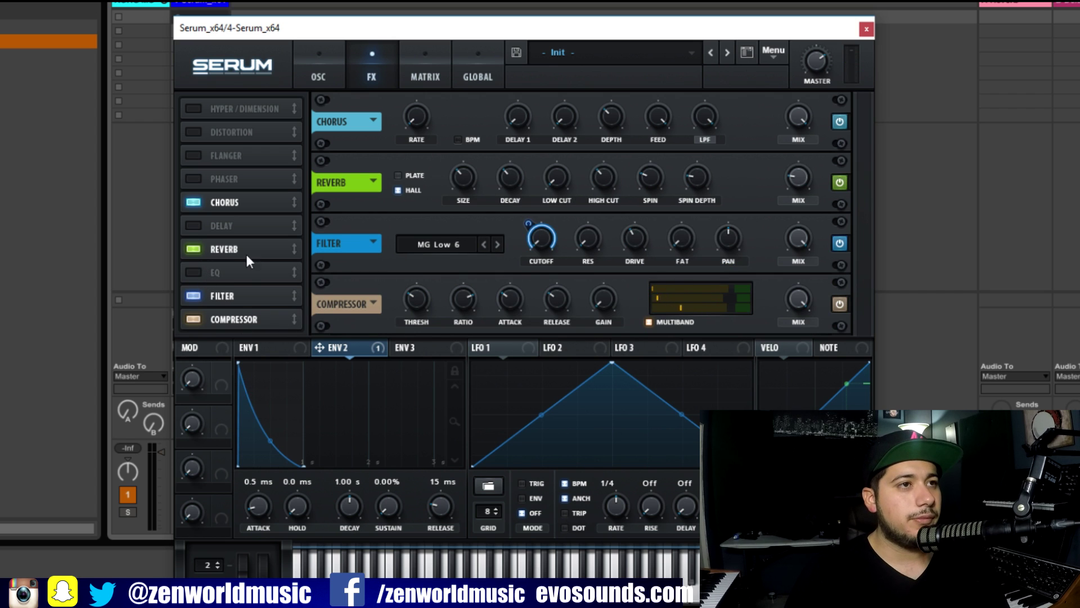
drag(246, 253, 245, 347)
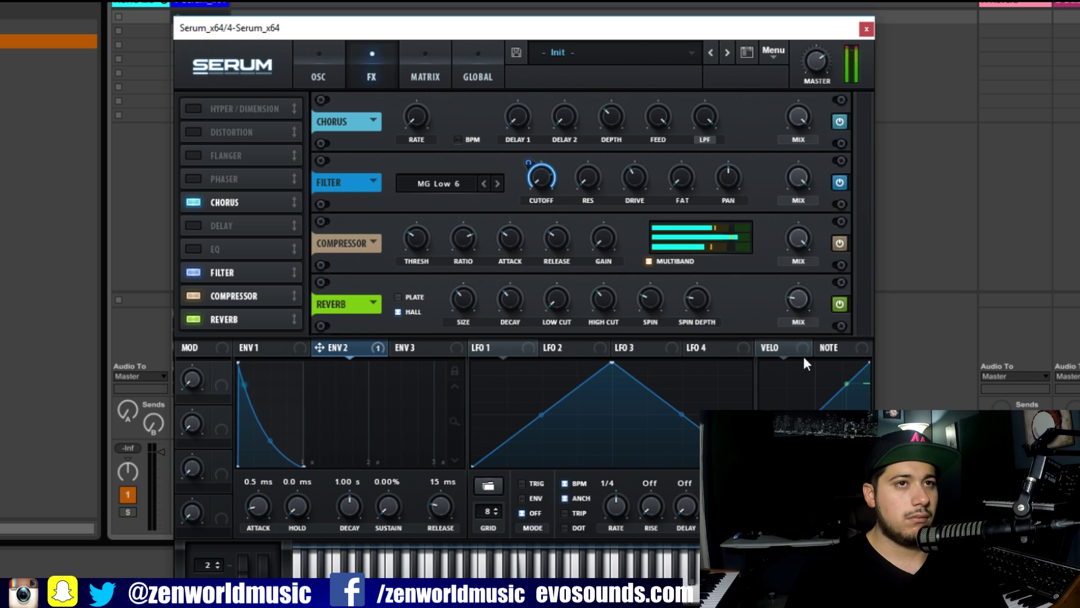
Enable the Tube distortion with 93% drive and move it between the filter and the compressor
click(197, 135)
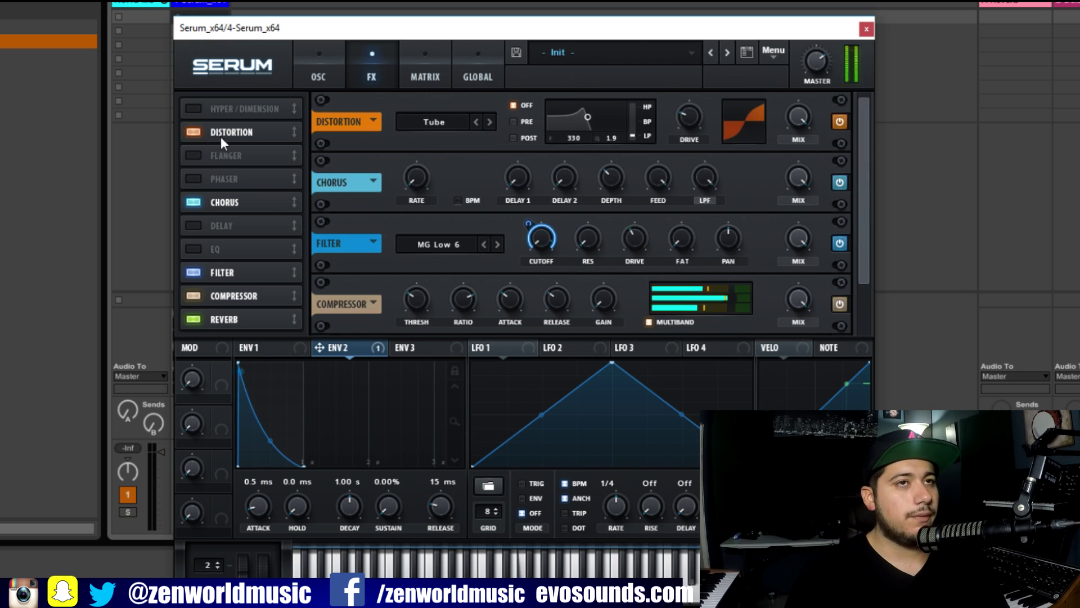
drag(688, 118, 556, 119)
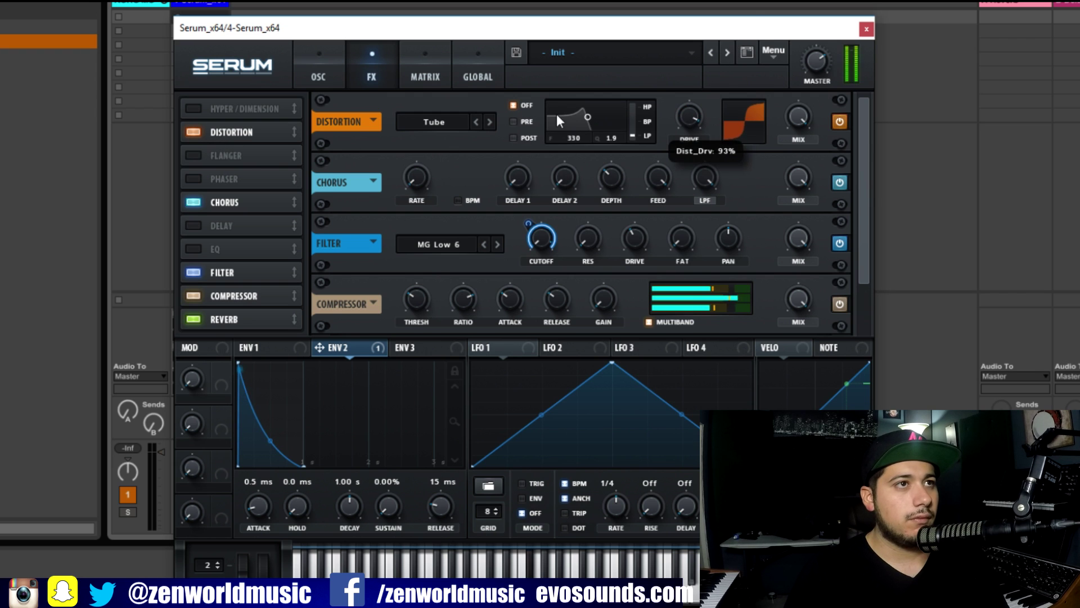
drag(243, 138, 293, 281)
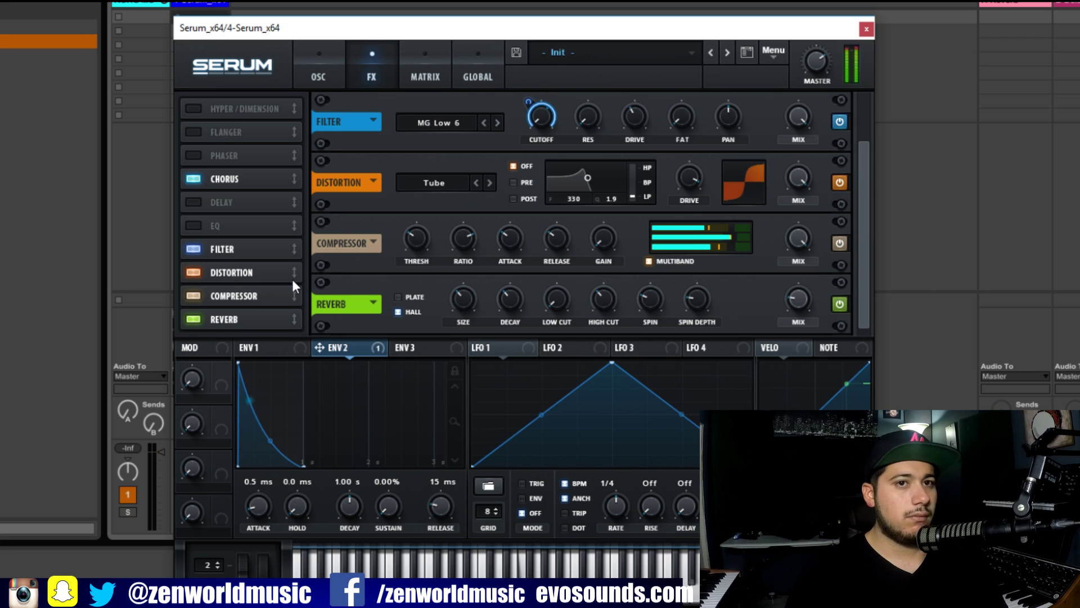